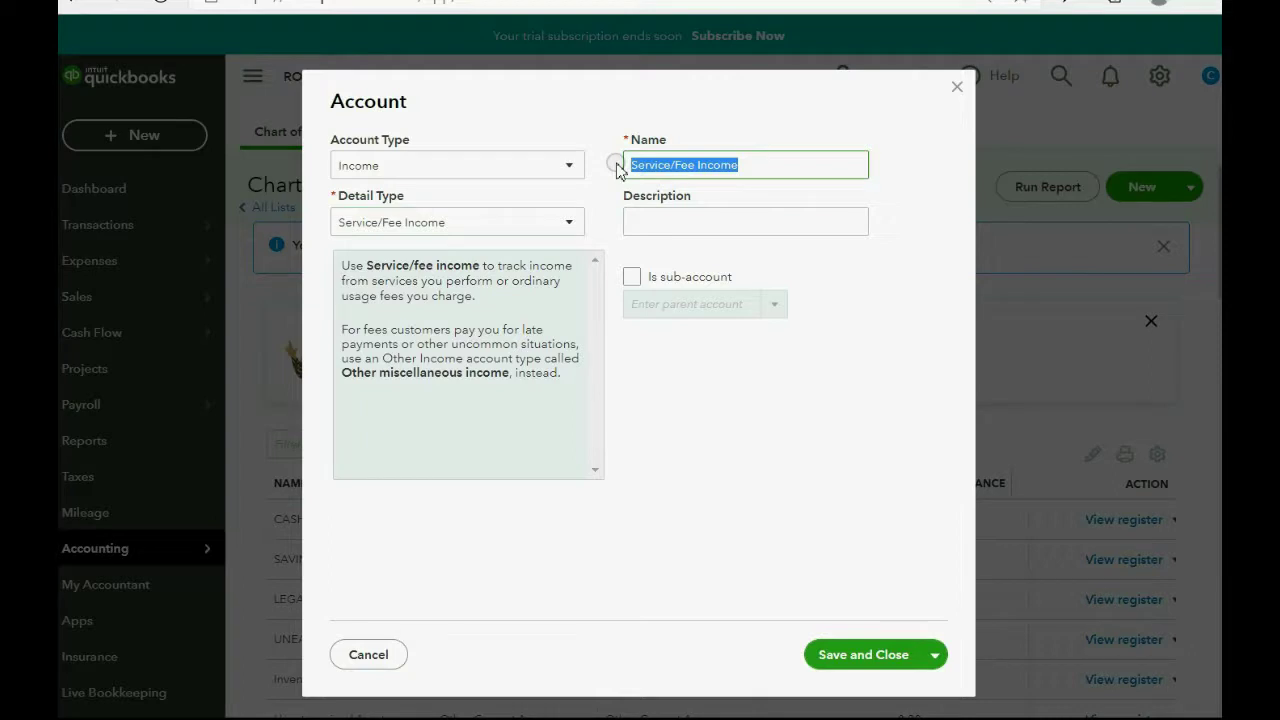
# Name the new Service/Fee Income account INCOME FROM PROBATE SERVICES and save it to the chart of accounts
pyautogui.press('BackSpace')
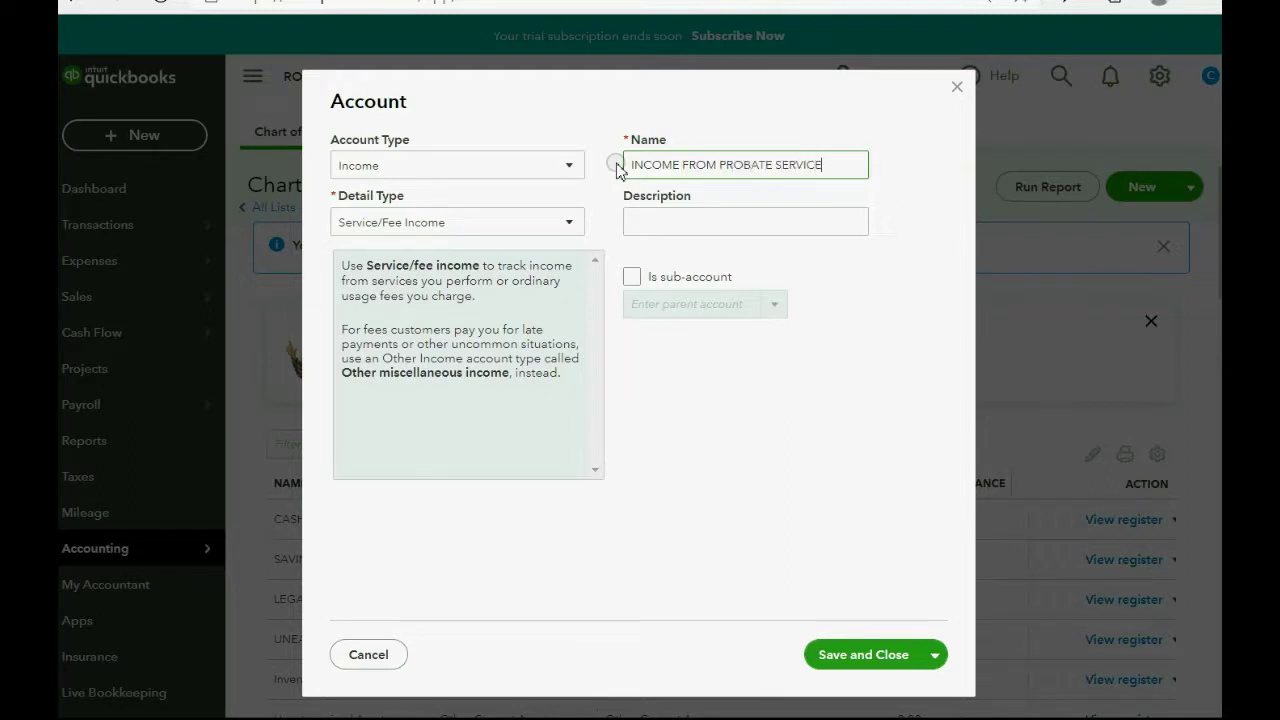
pyautogui.click(840, 662)
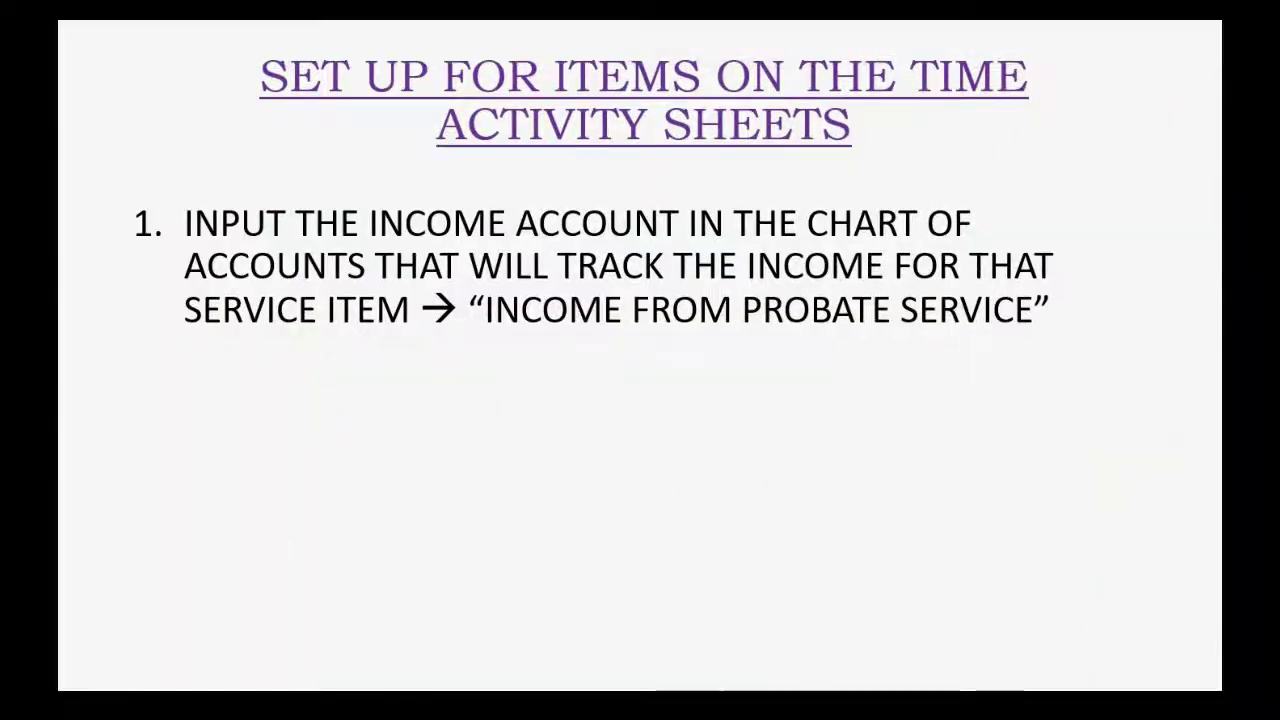
pyautogui.click(566, 612)
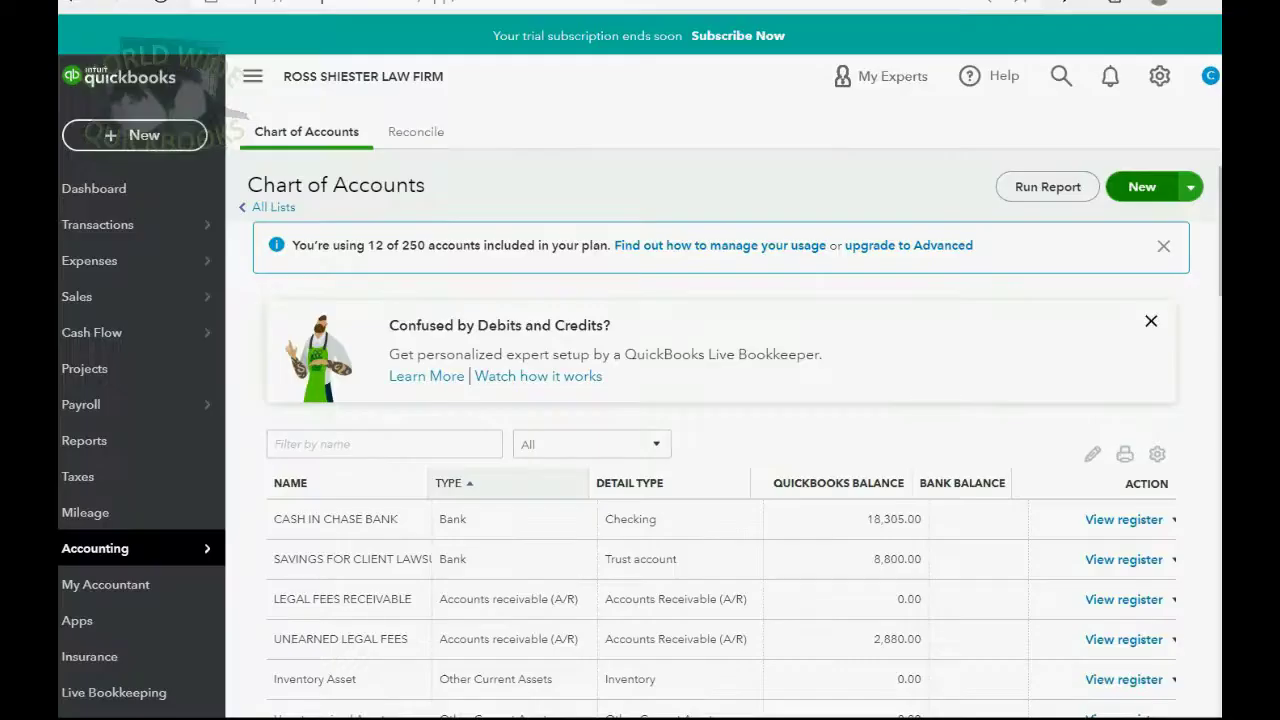
# Open the Products and Services list and start a new service item named PROBATE SERVICE HOURS
pyautogui.click(1155, 80)
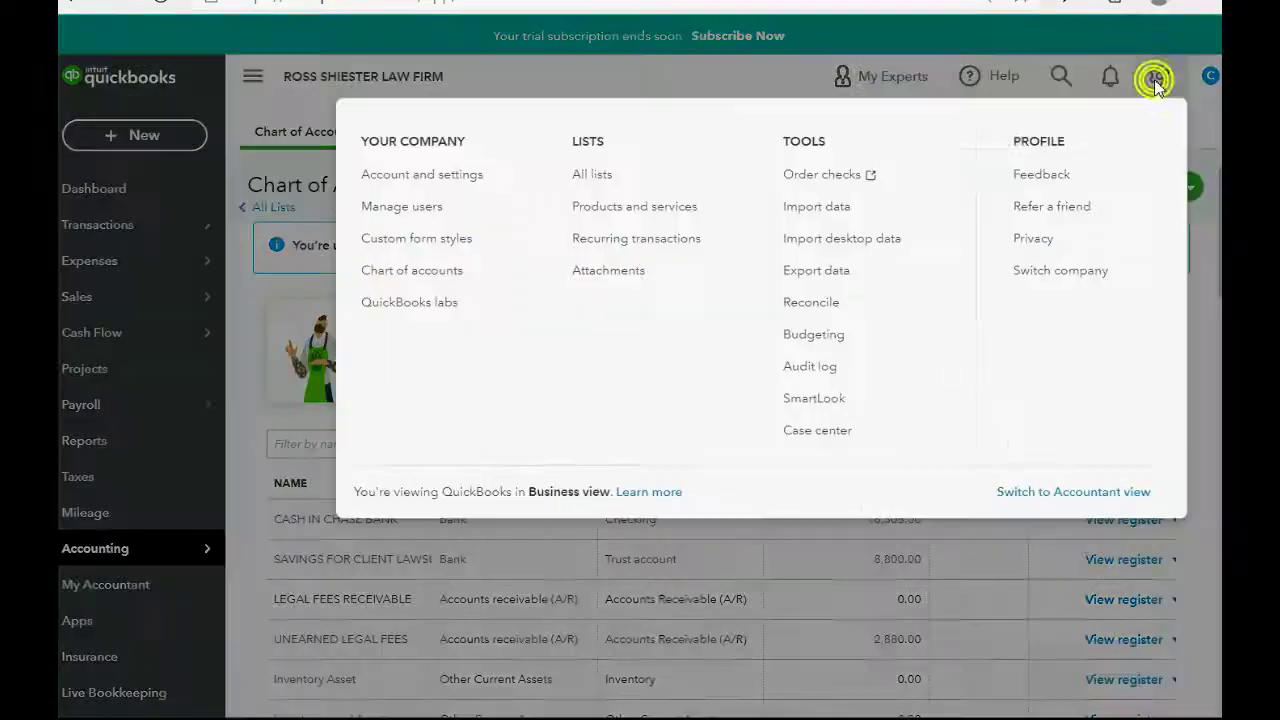
pyautogui.click(622, 175)
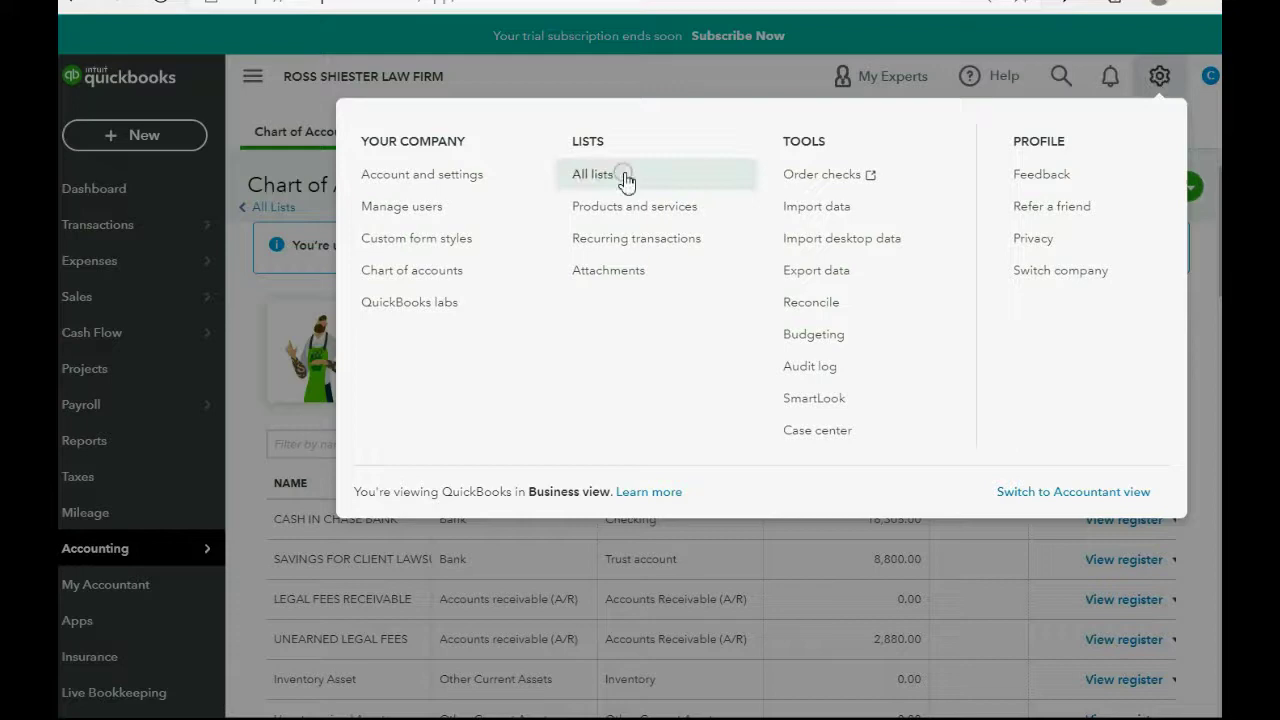
pyautogui.click(600, 216)
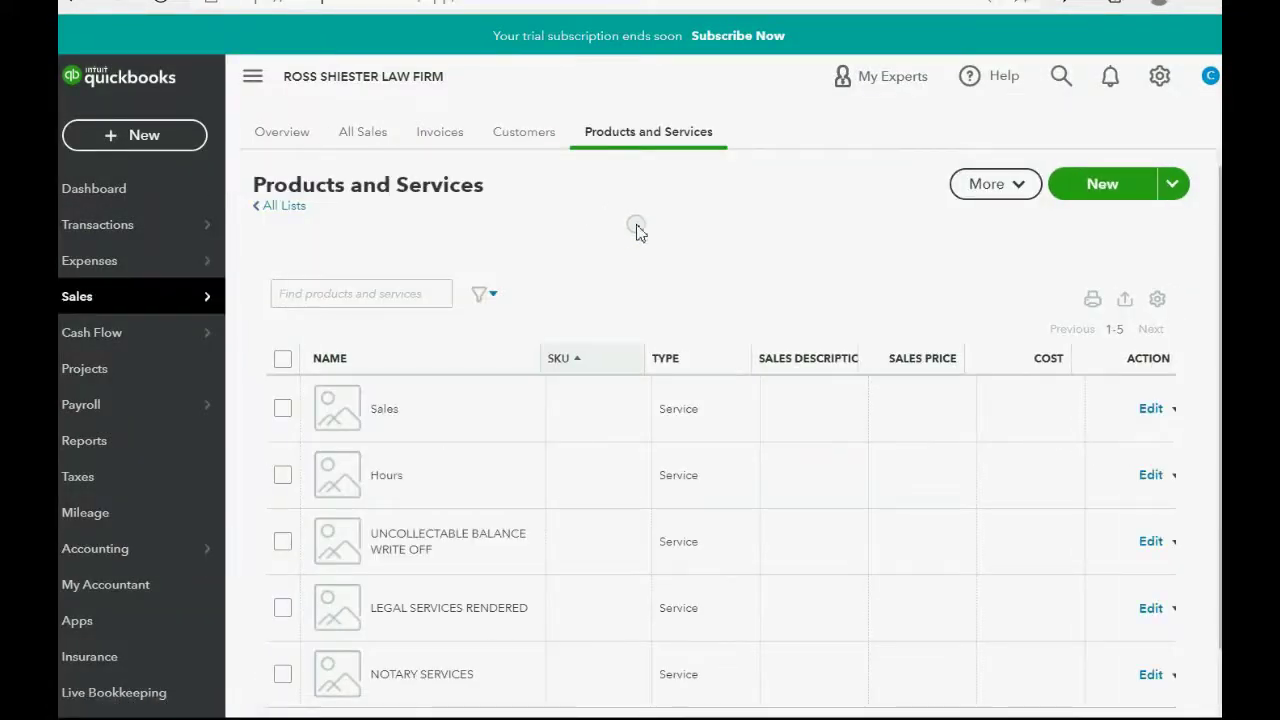
pyautogui.click(1090, 186)
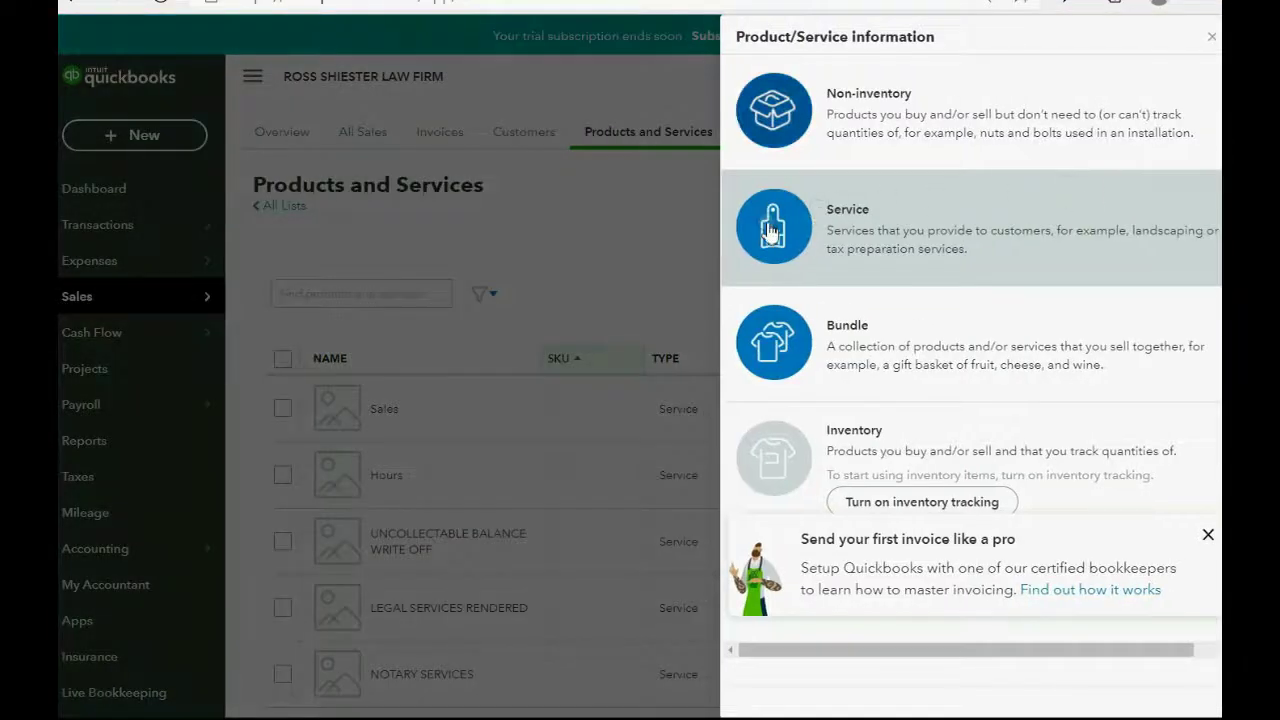
pyautogui.click(771, 231)
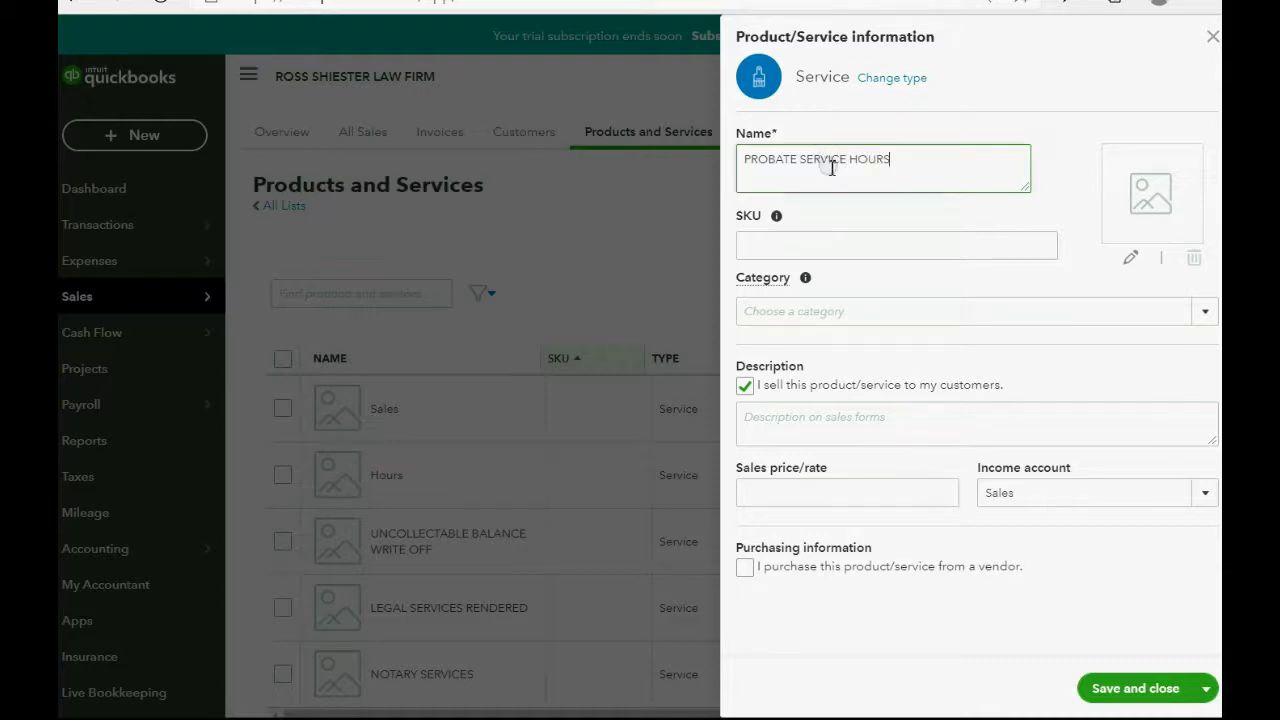
# Assign the service item to the INCOME FROM PROBATE SERVICES account, set its sales rate to 200, and save it
pyautogui.click(1201, 500)
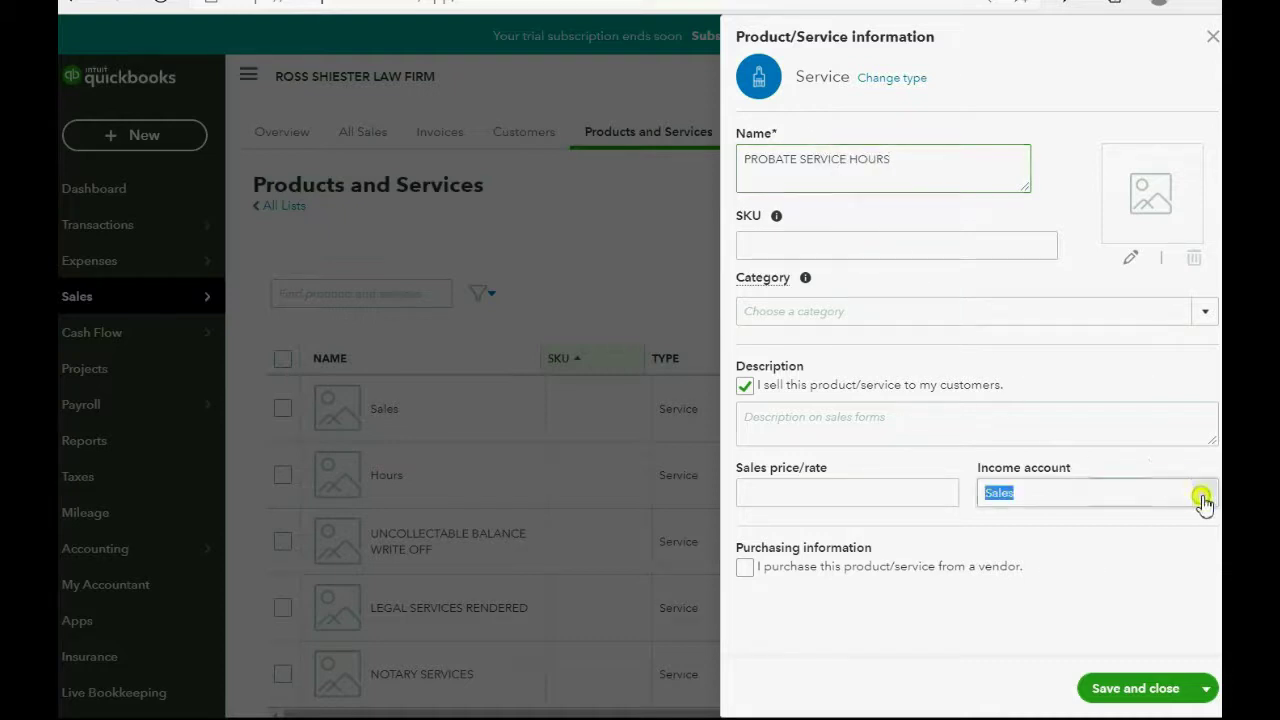
pyautogui.scroll(4, 1066, 343)
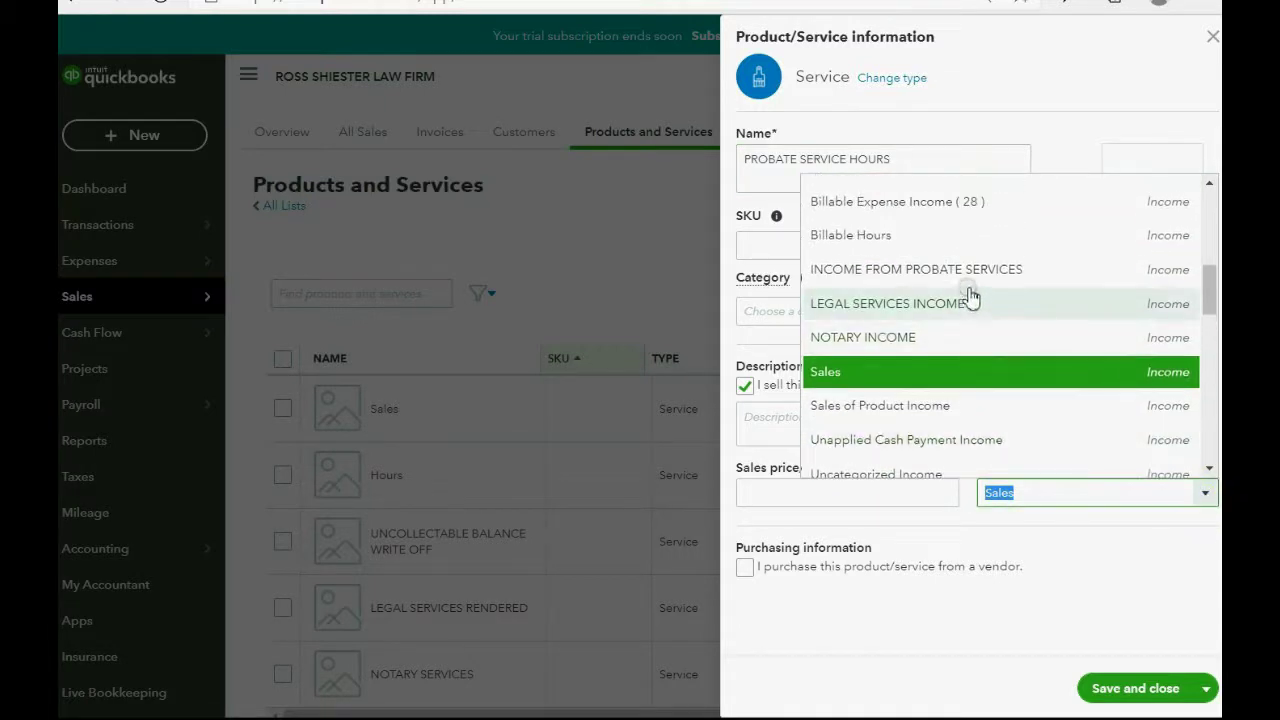
pyautogui.click(968, 282)
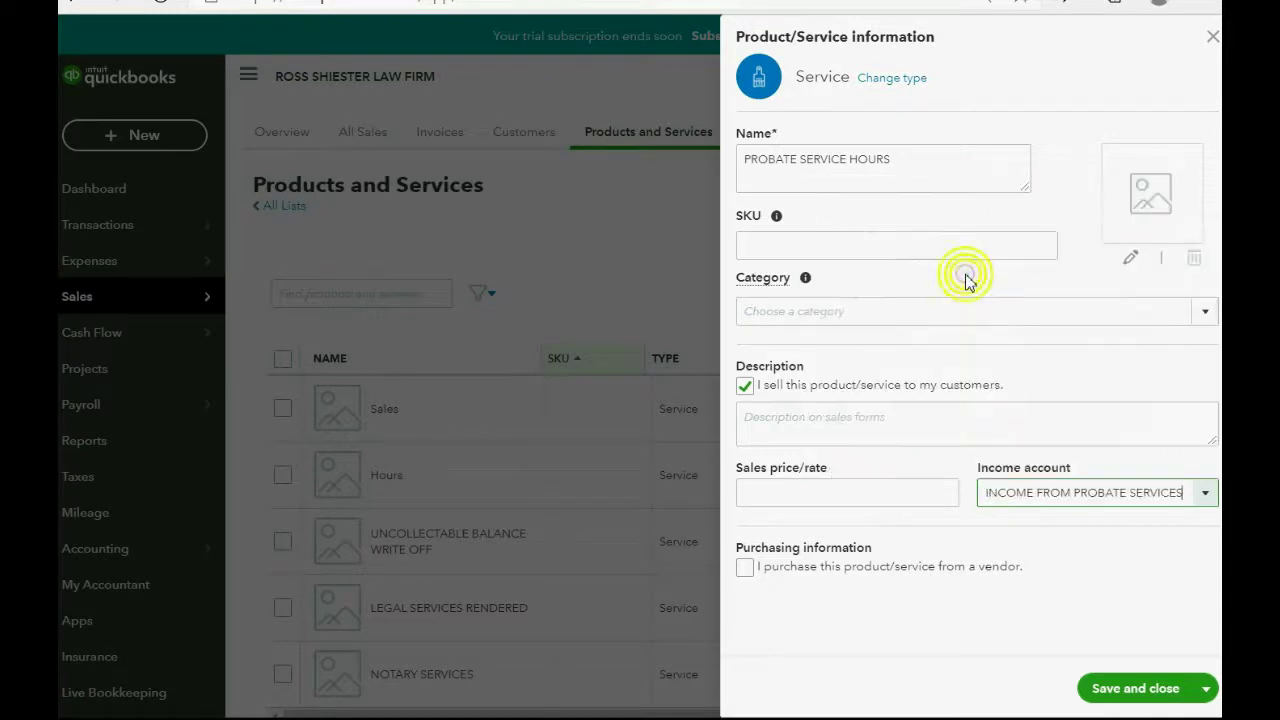
pyautogui.click(871, 493)
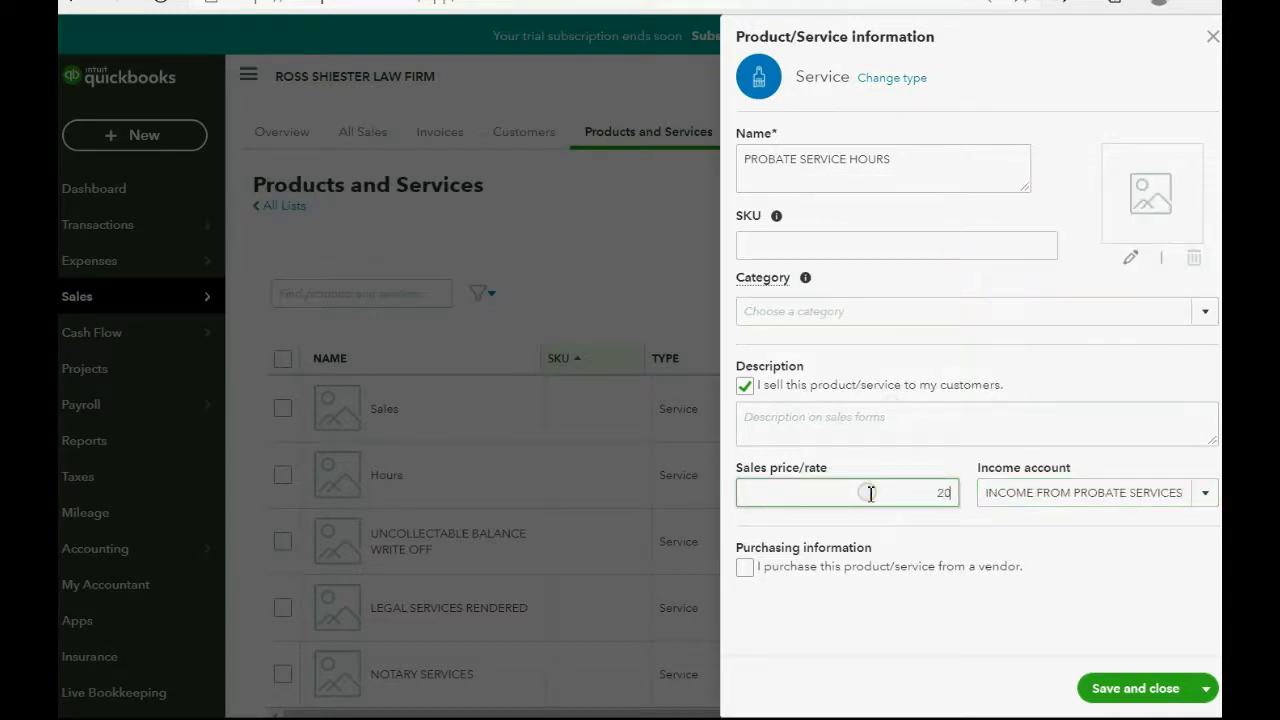
pyautogui.press('Tab')
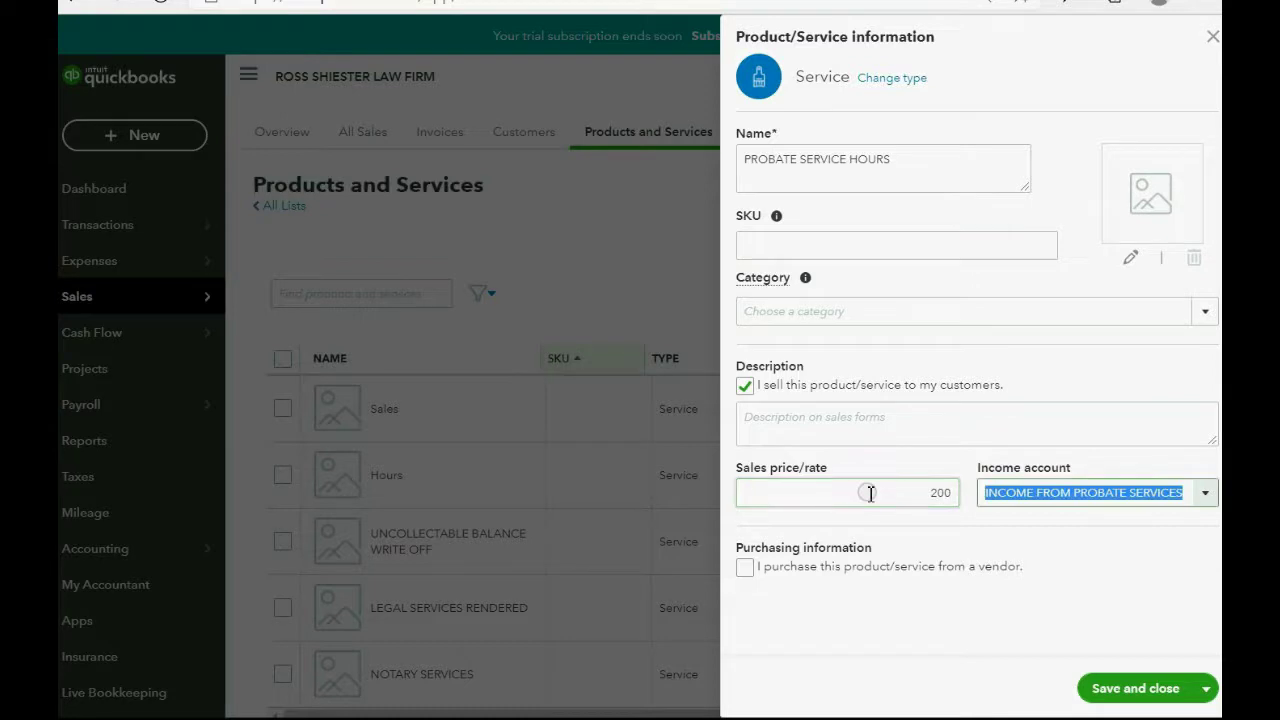
pyautogui.click(1107, 690)
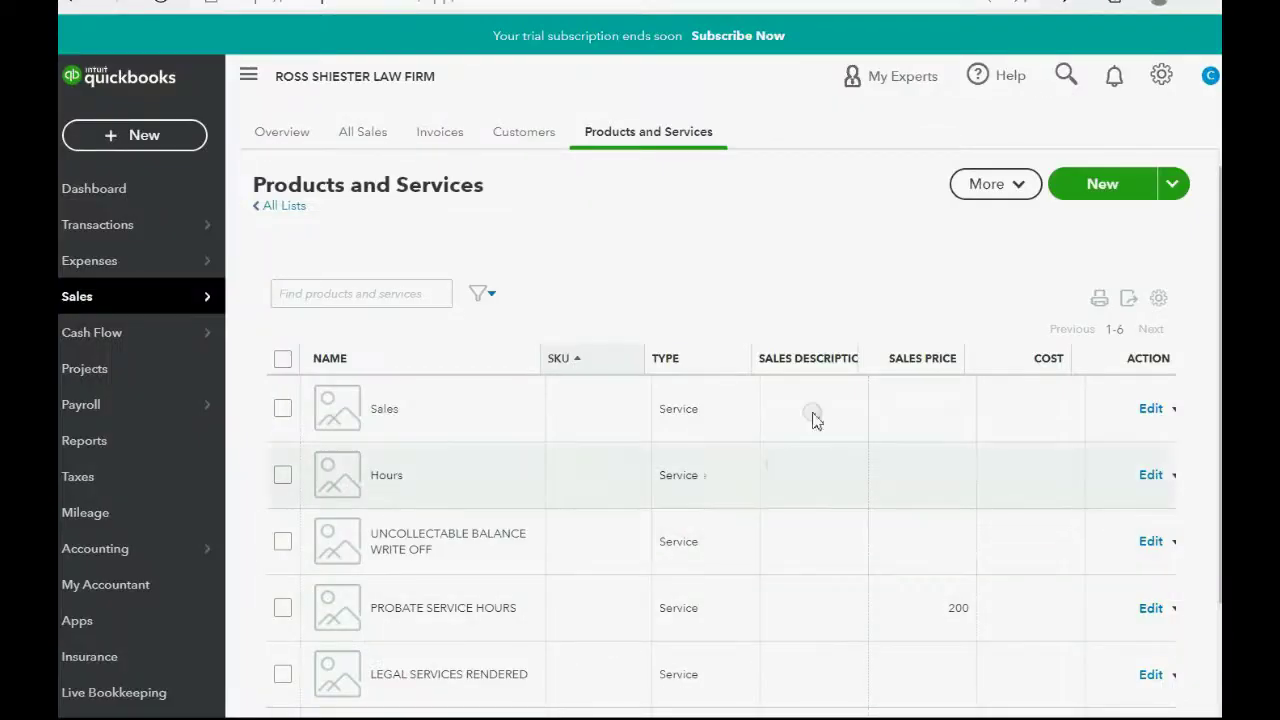
# Turn on the Add Service field to timesheets option in the company's advanced time tracking settings and save the change
pyautogui.click(1161, 77)
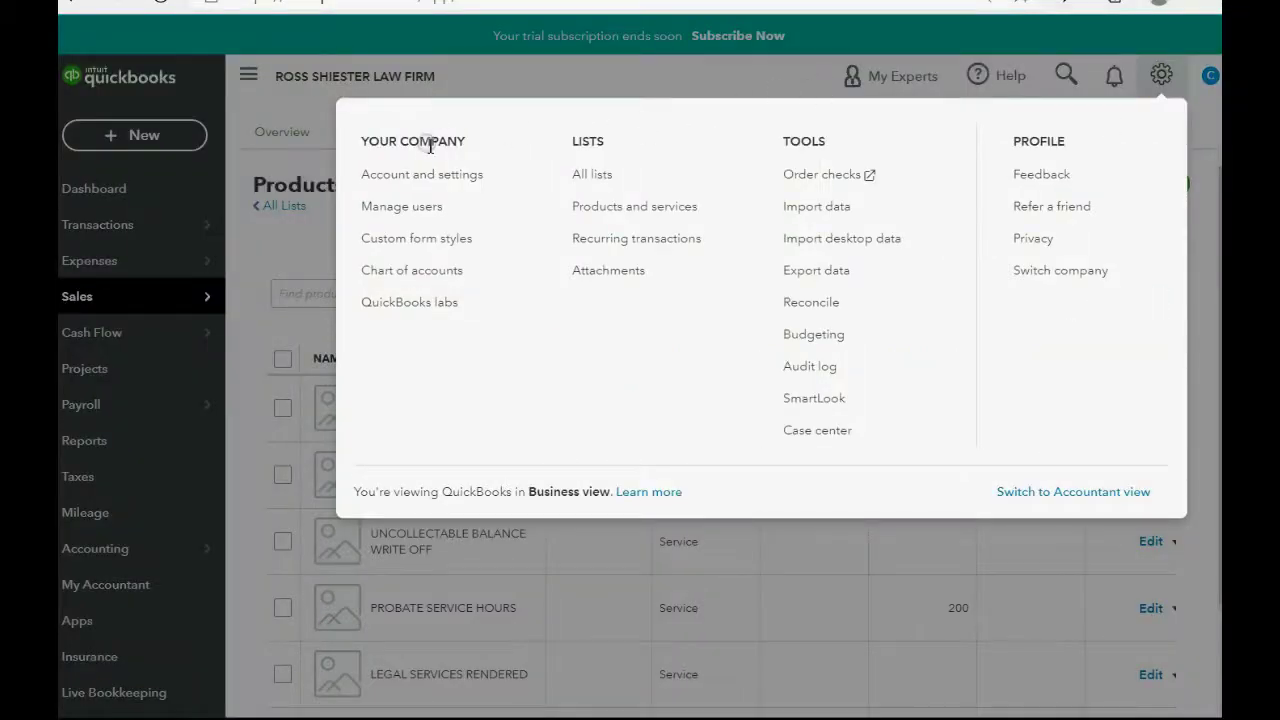
pyautogui.click(433, 178)
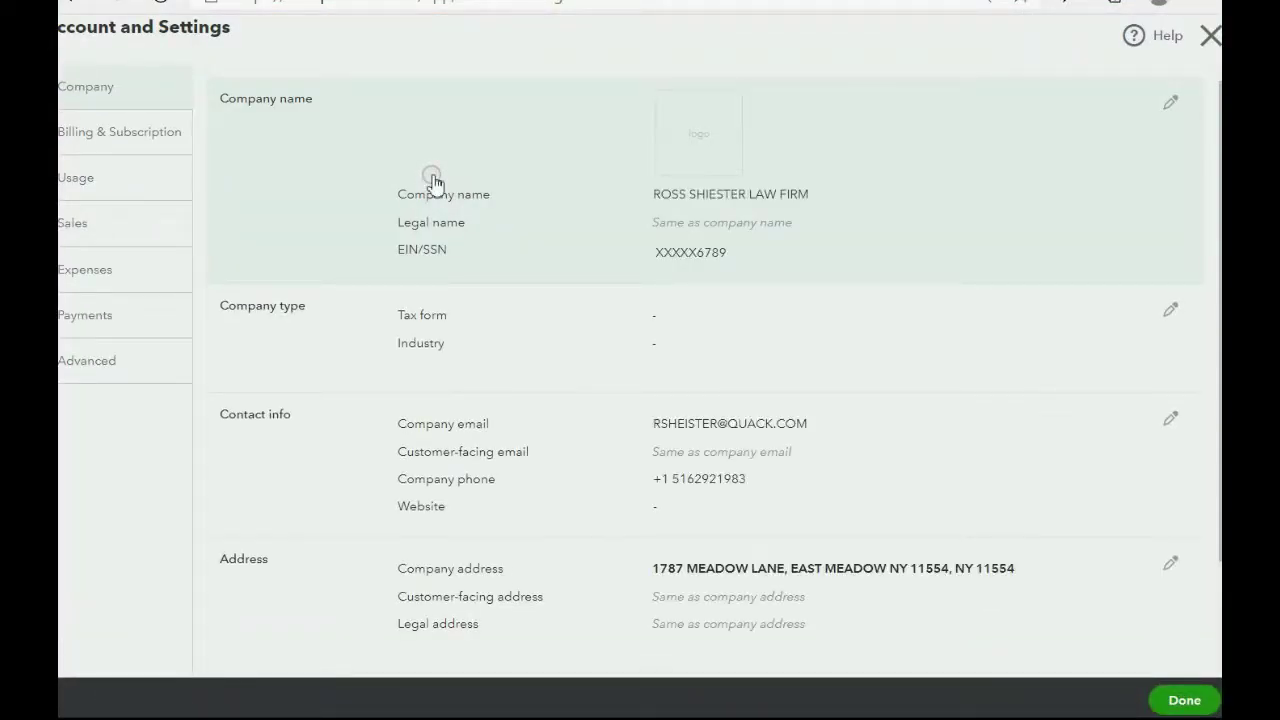
pyautogui.click(94, 366)
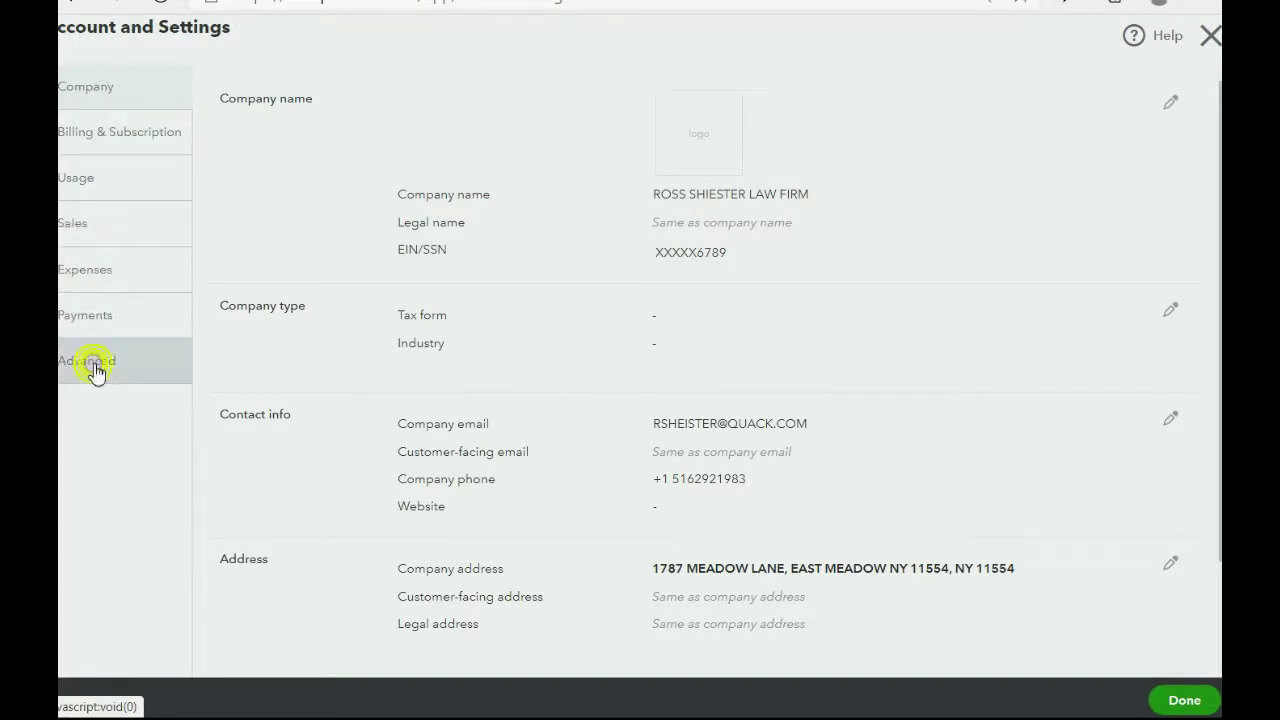
pyautogui.scroll(-5, 585, 418)
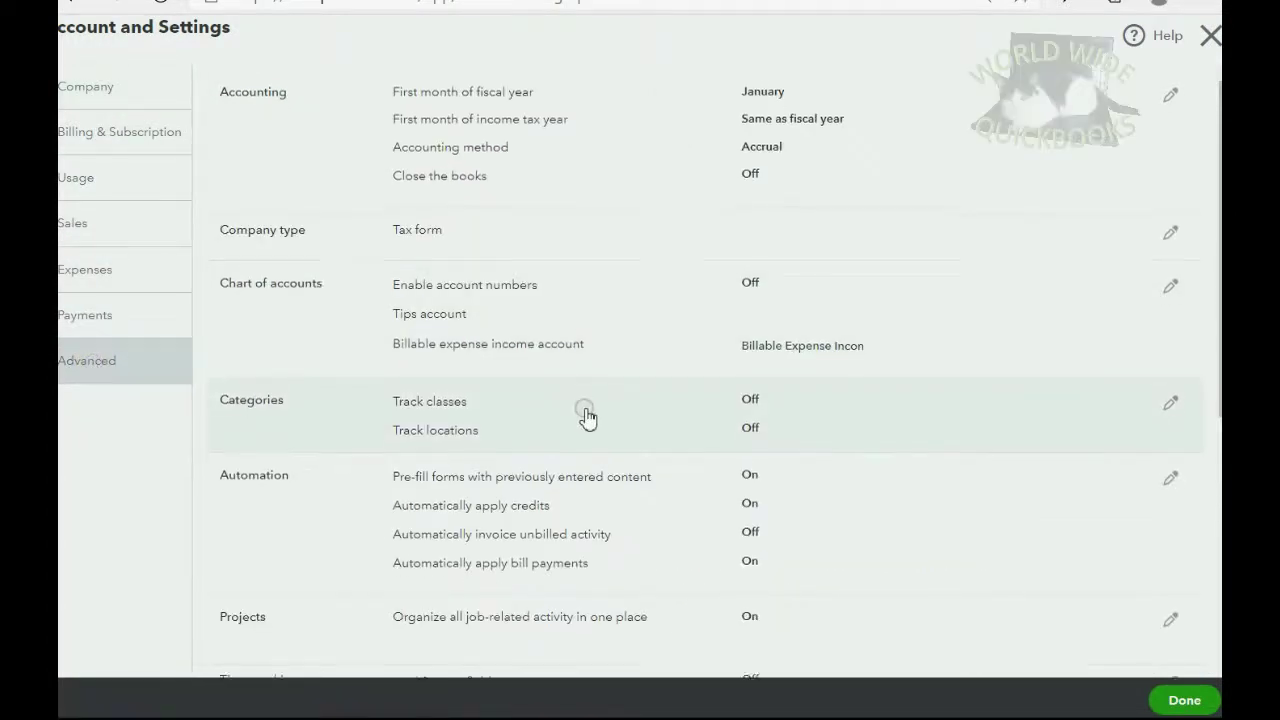
pyautogui.scroll(5, 587, 418)
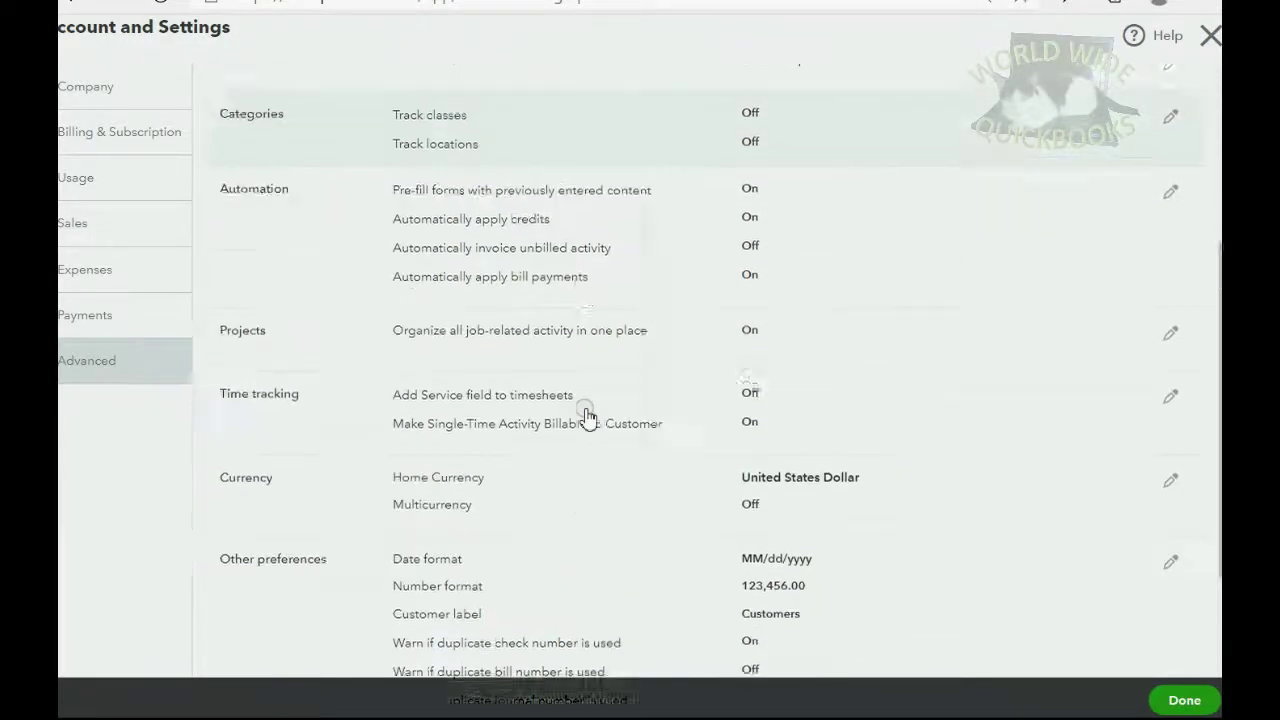
pyautogui.scroll(-3, 587, 418)
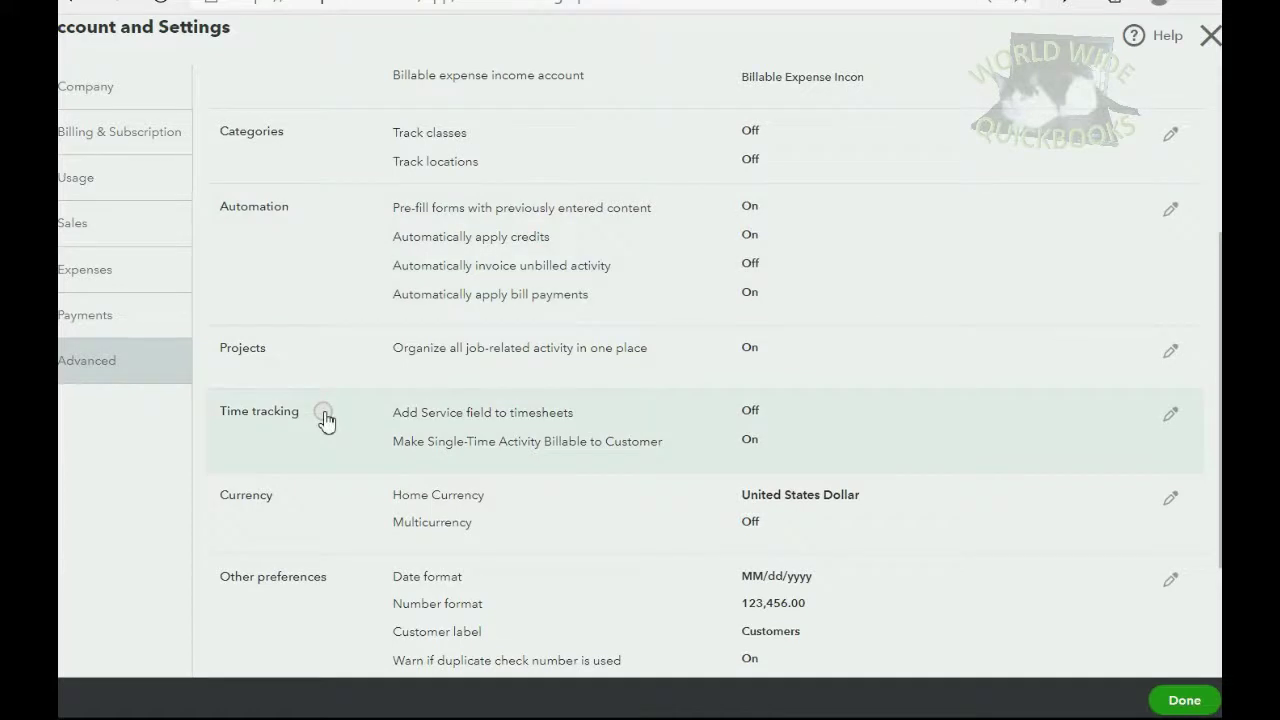
pyautogui.click(1174, 418)
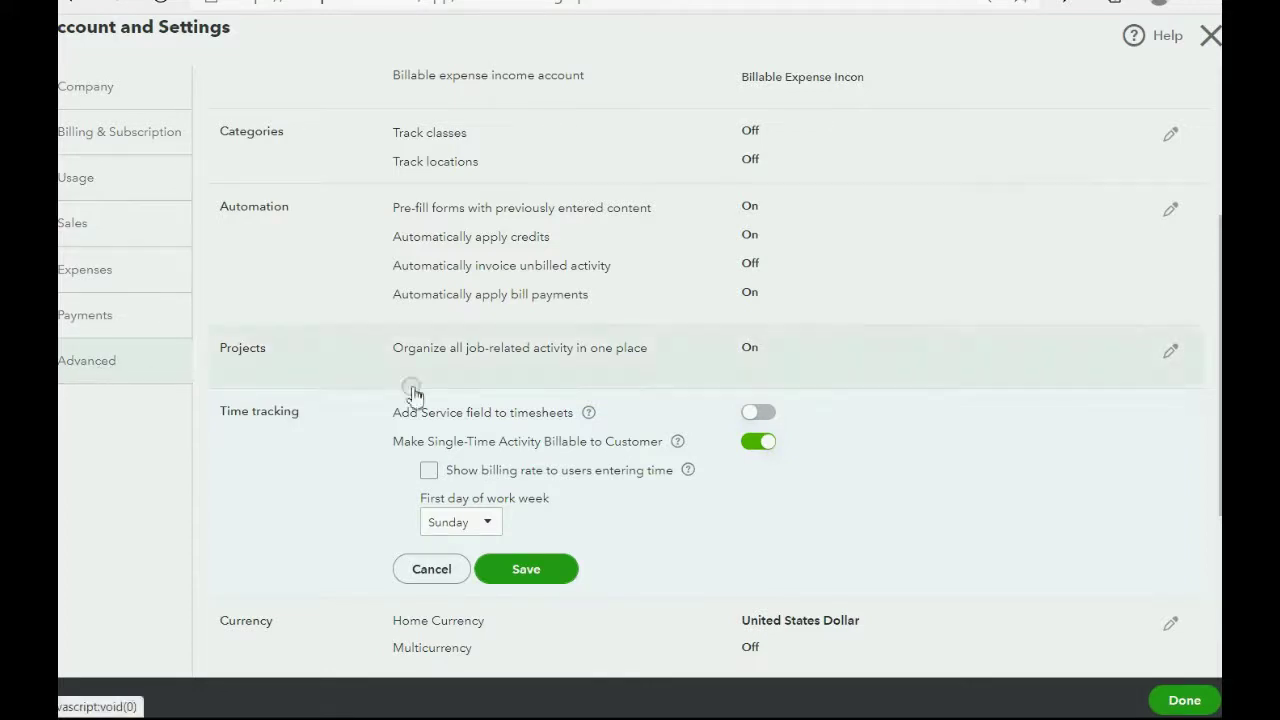
pyautogui.click(754, 422)
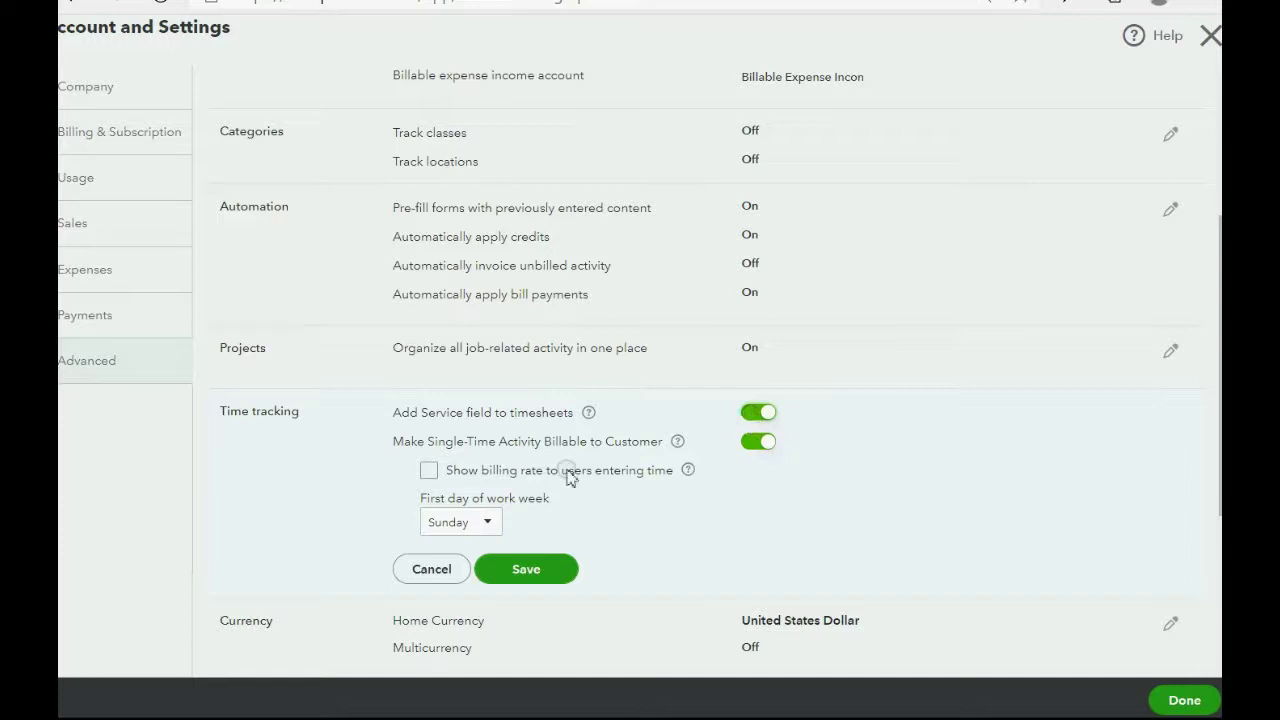
pyautogui.click(514, 569)
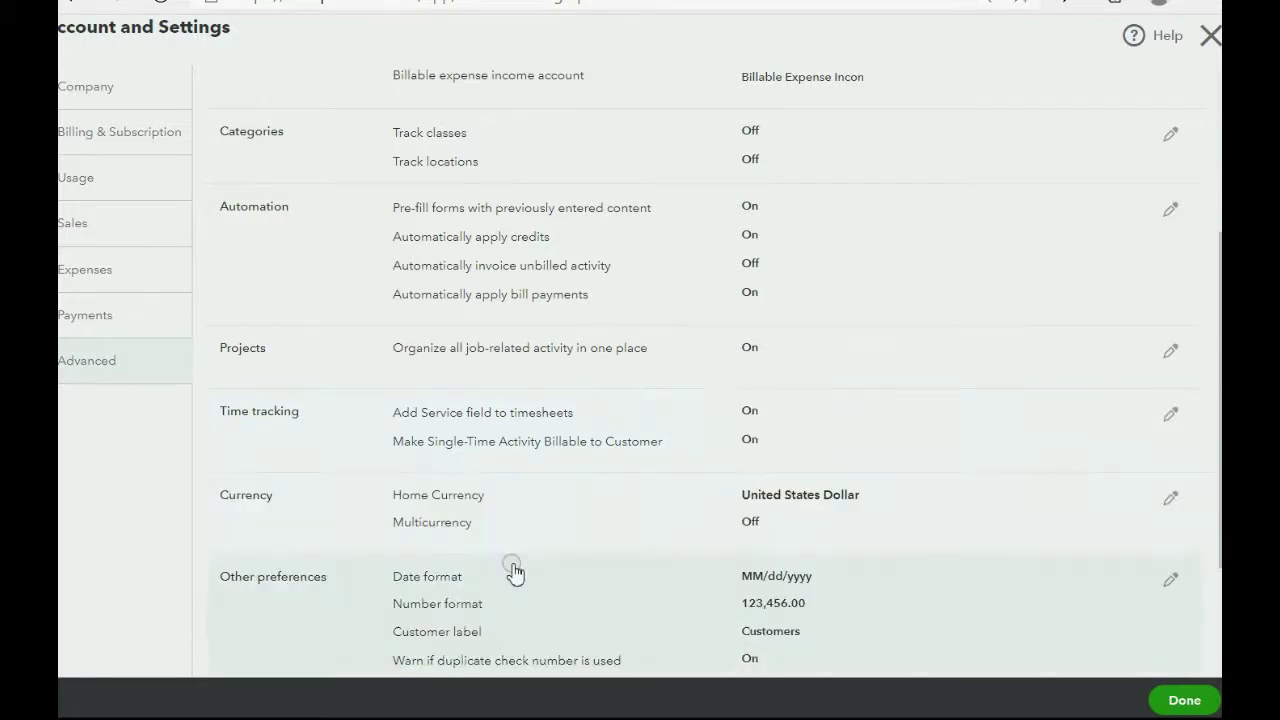
pyautogui.click(1180, 698)
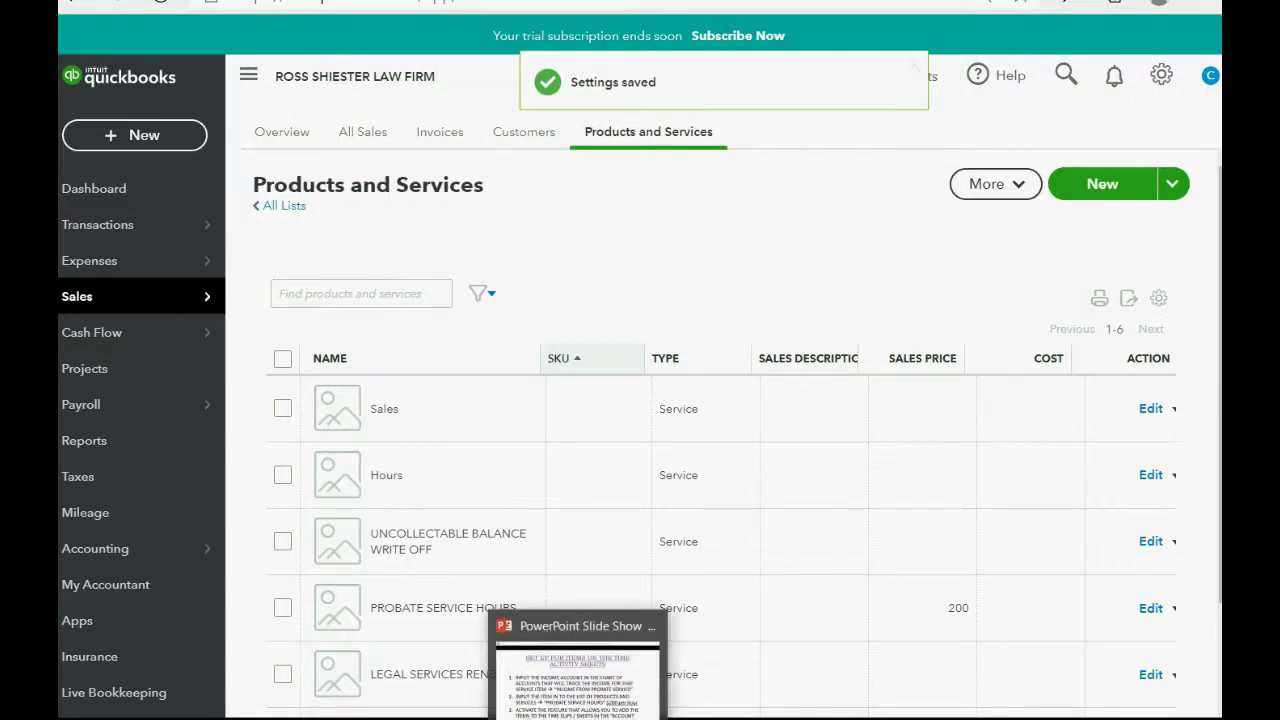
pyautogui.click(578, 665)
pyautogui.click(677, 609)
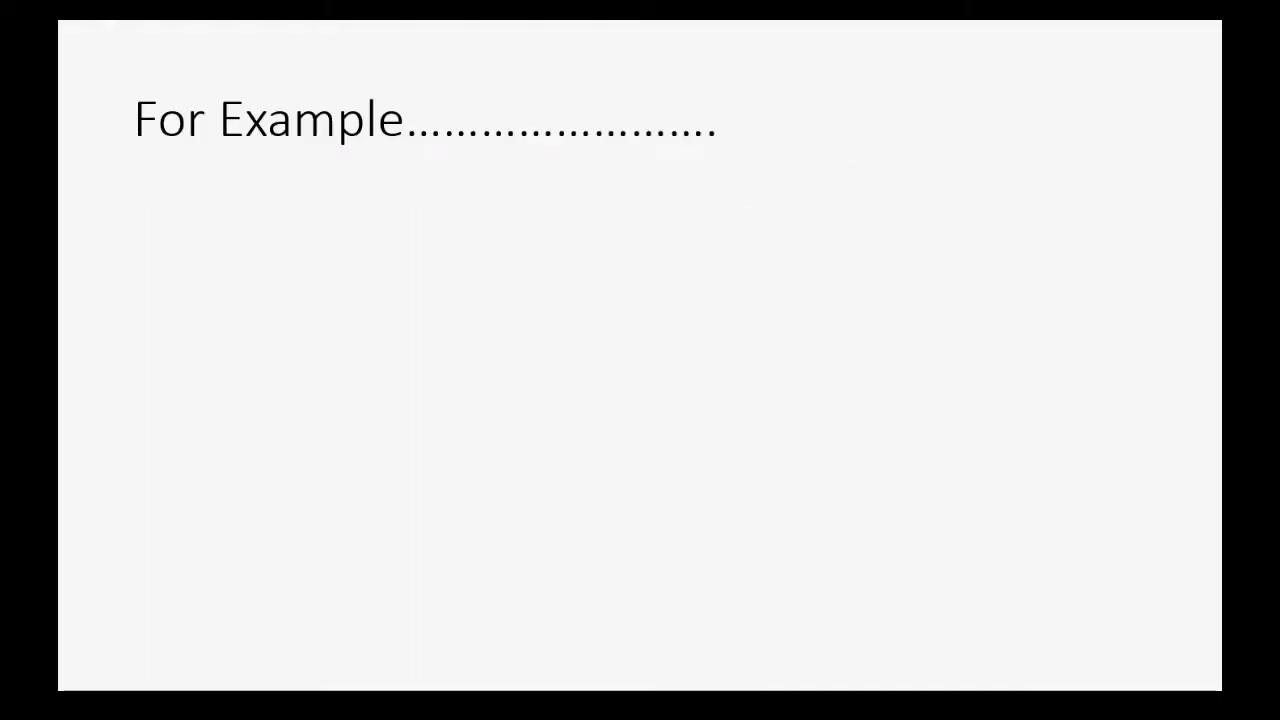
pyautogui.click(678, 611)
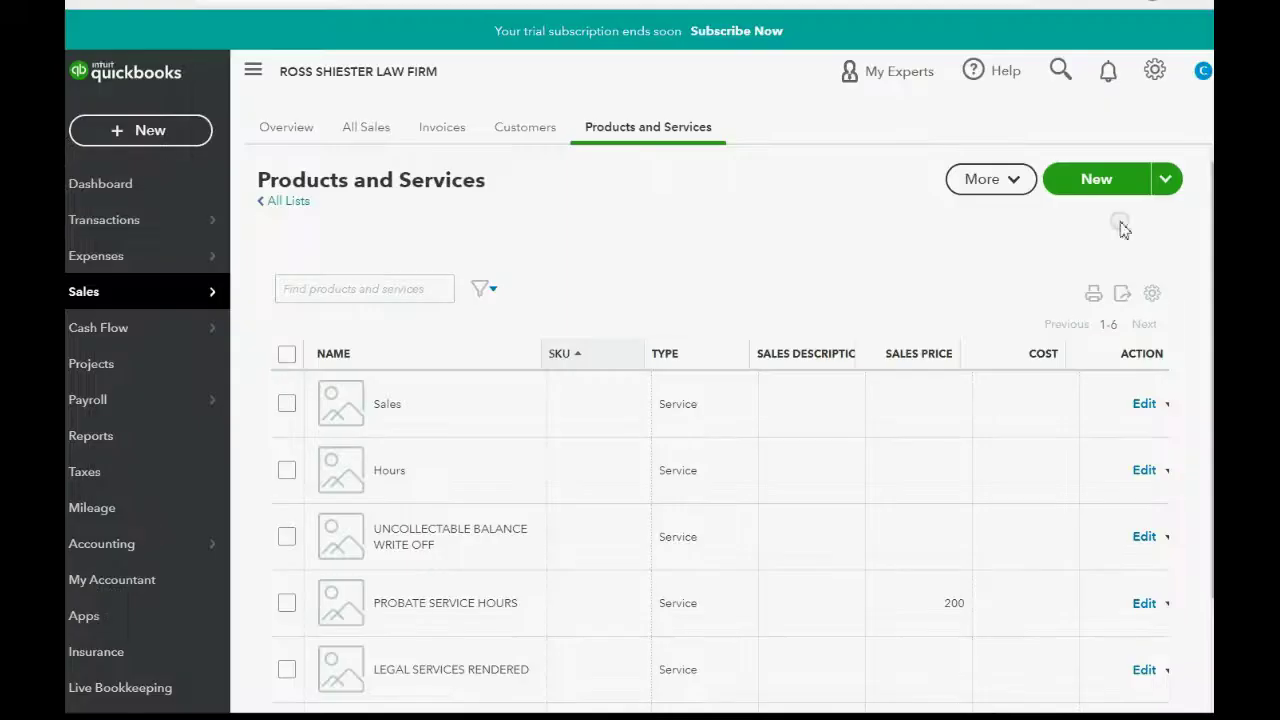
# Start a new single time activity and set its date to 07/08/2021
pyautogui.click(158, 133)
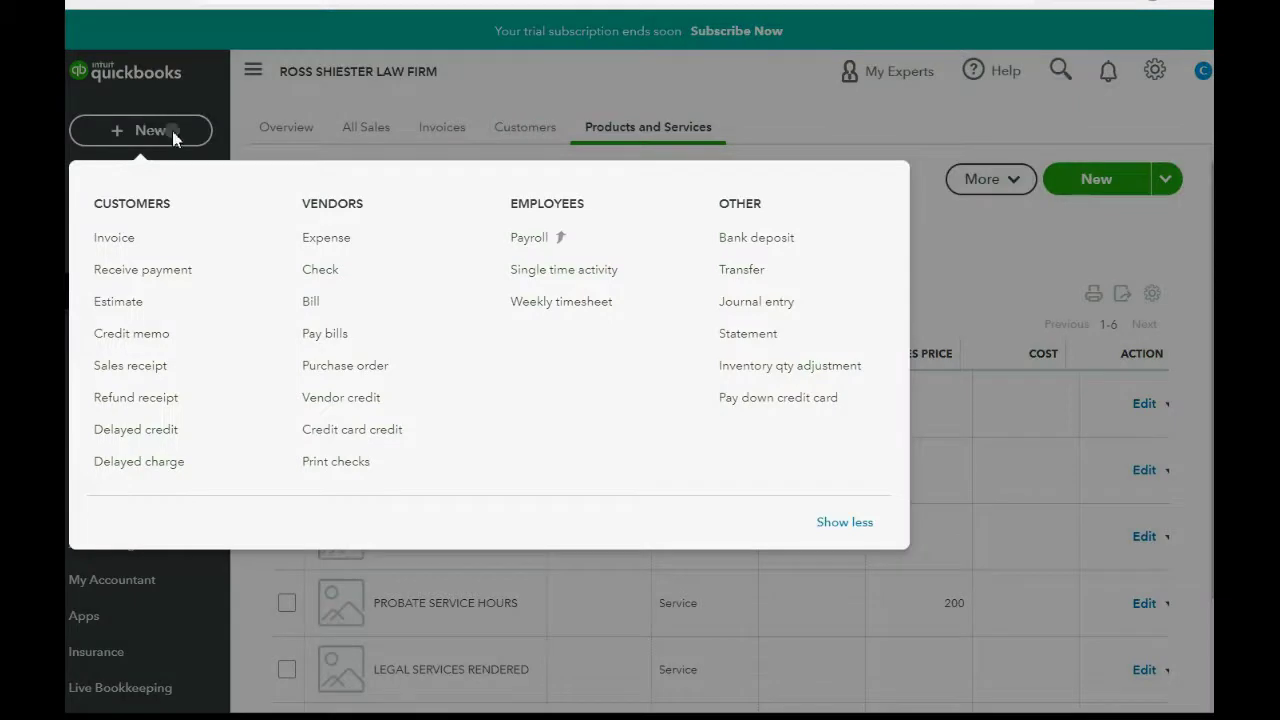
pyautogui.click(528, 270)
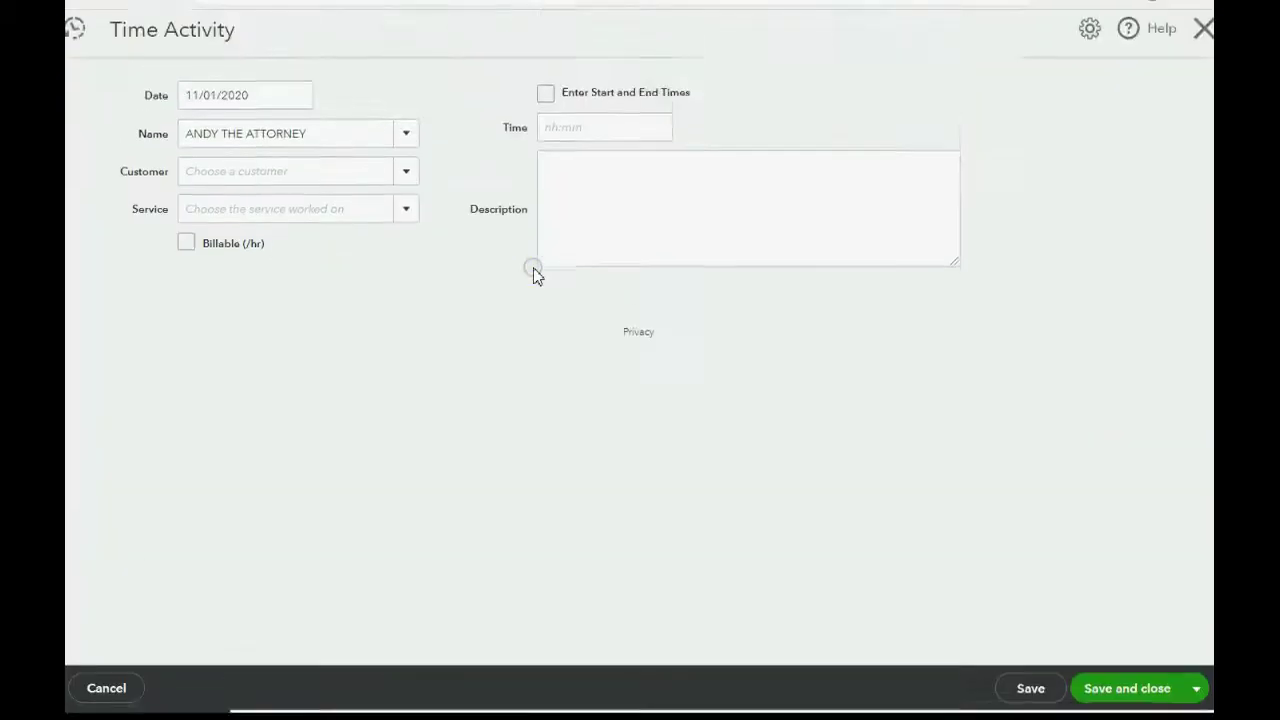
pyautogui.click(296, 98)
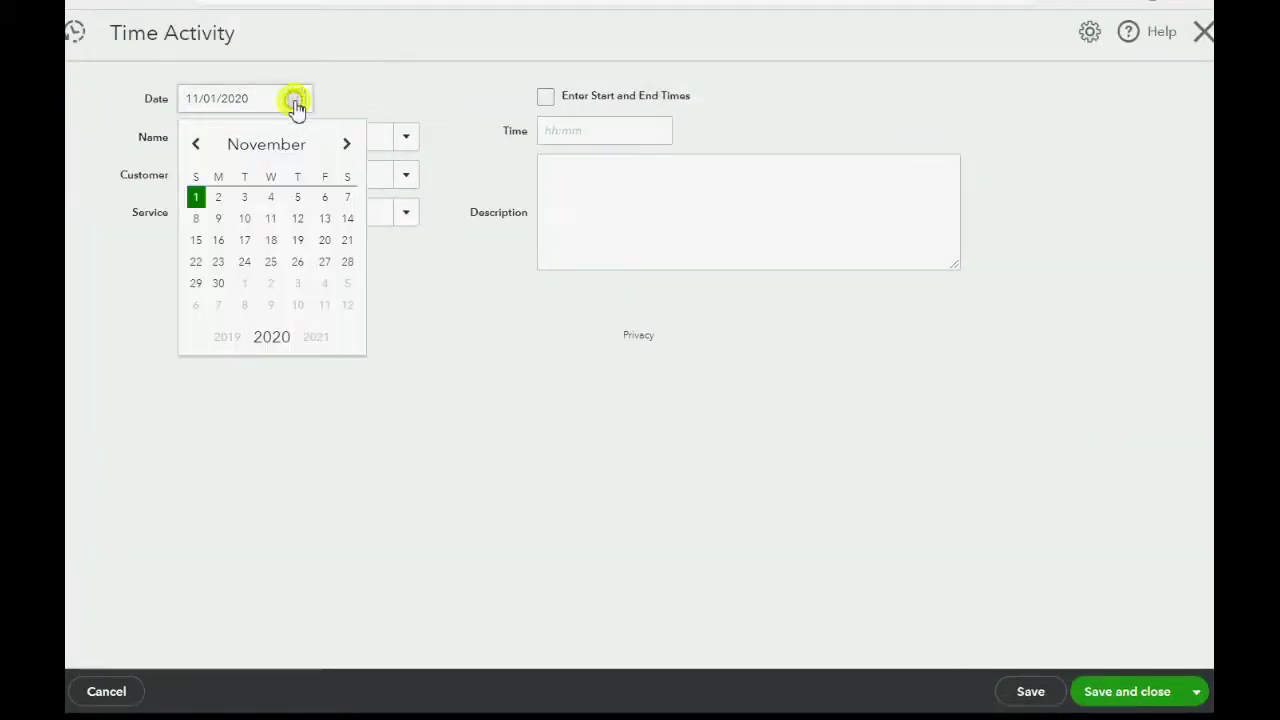
pyautogui.click(342, 145)
pyautogui.click(343, 146)
pyautogui.click(343, 147)
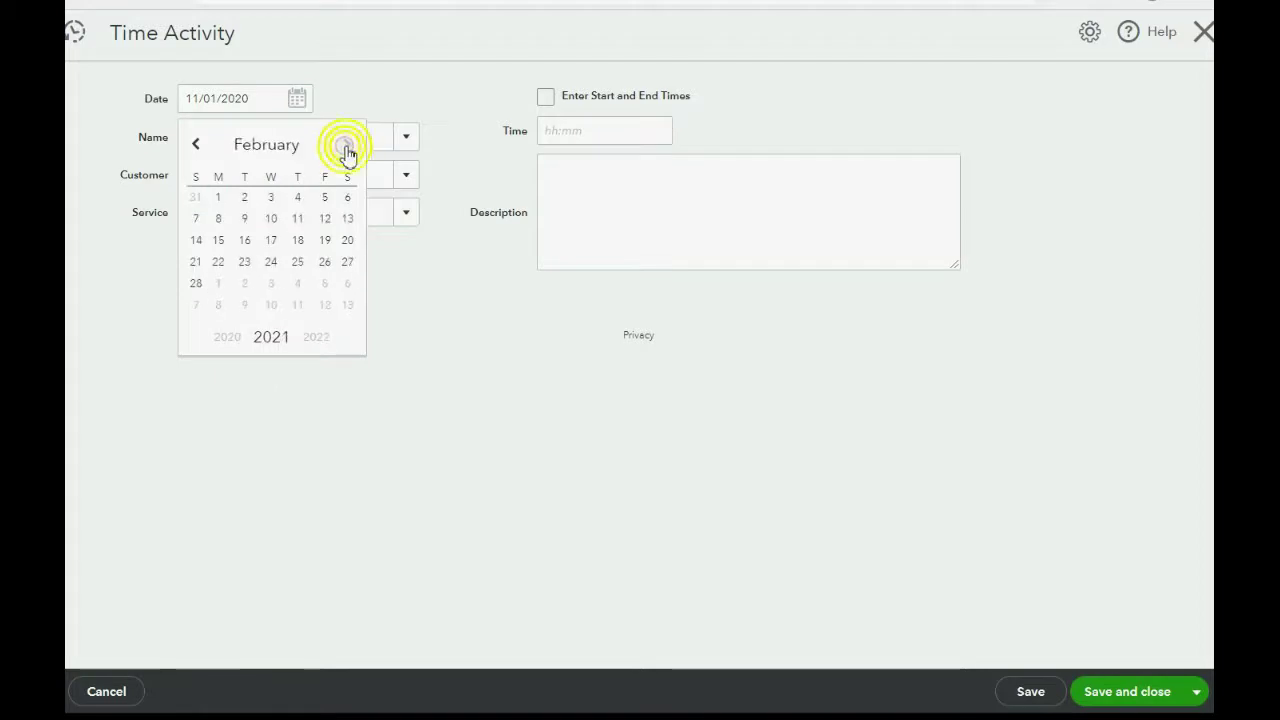
pyautogui.click(344, 147)
pyautogui.click(345, 148)
pyautogui.click(345, 148)
pyautogui.click(345, 148)
pyautogui.click(345, 148)
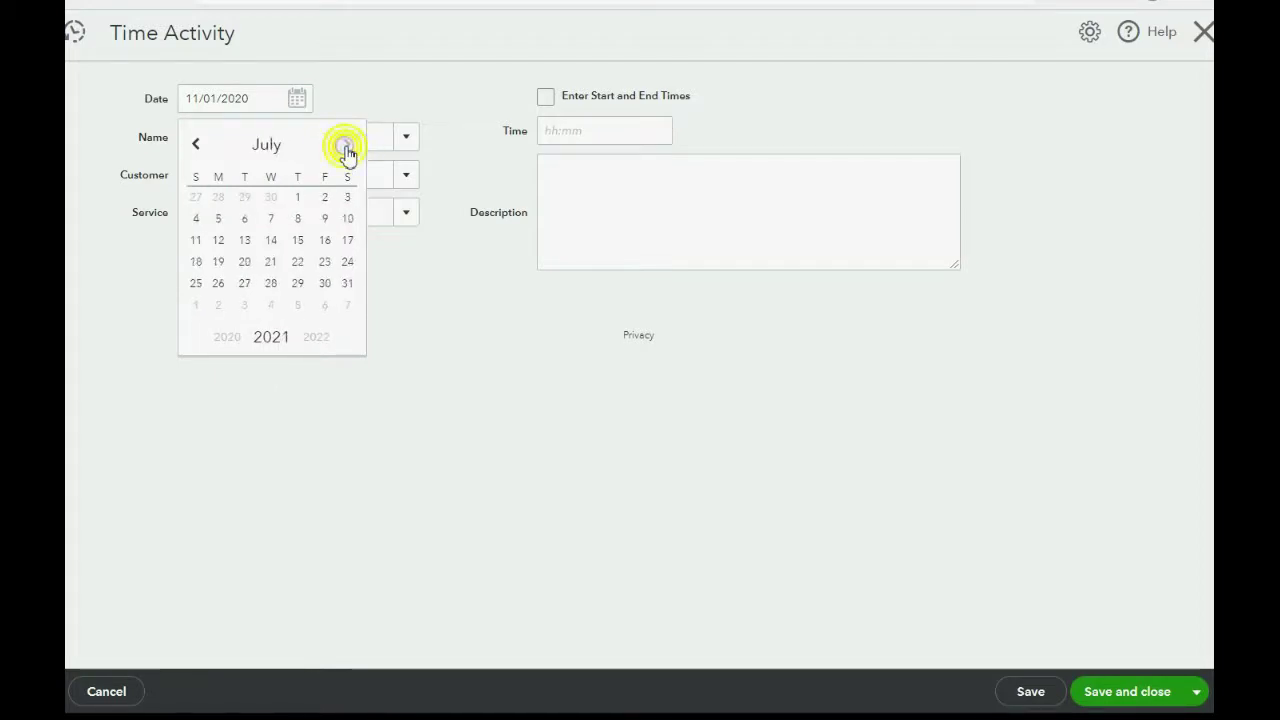
pyautogui.click(298, 218)
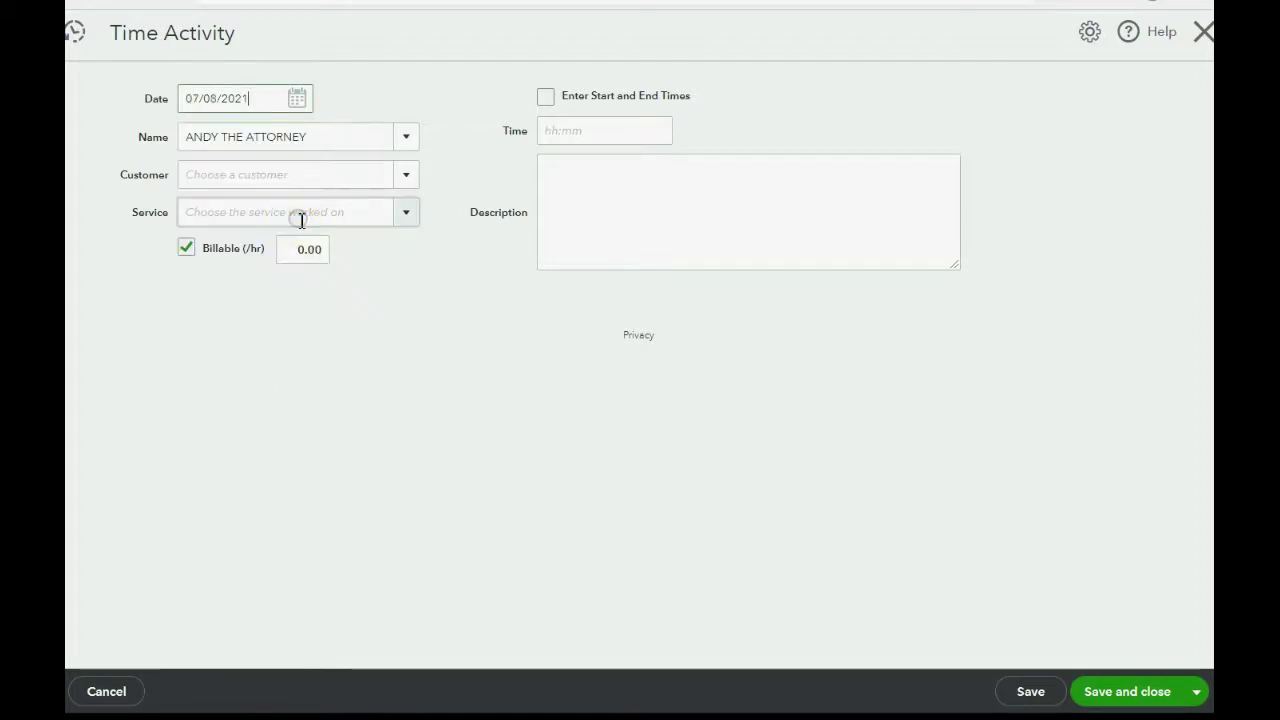
# Assign the time activity to the lawyer vendor and the first listed customer, with PROBATE SERVICE HOURS as the service
pyautogui.click(405, 142)
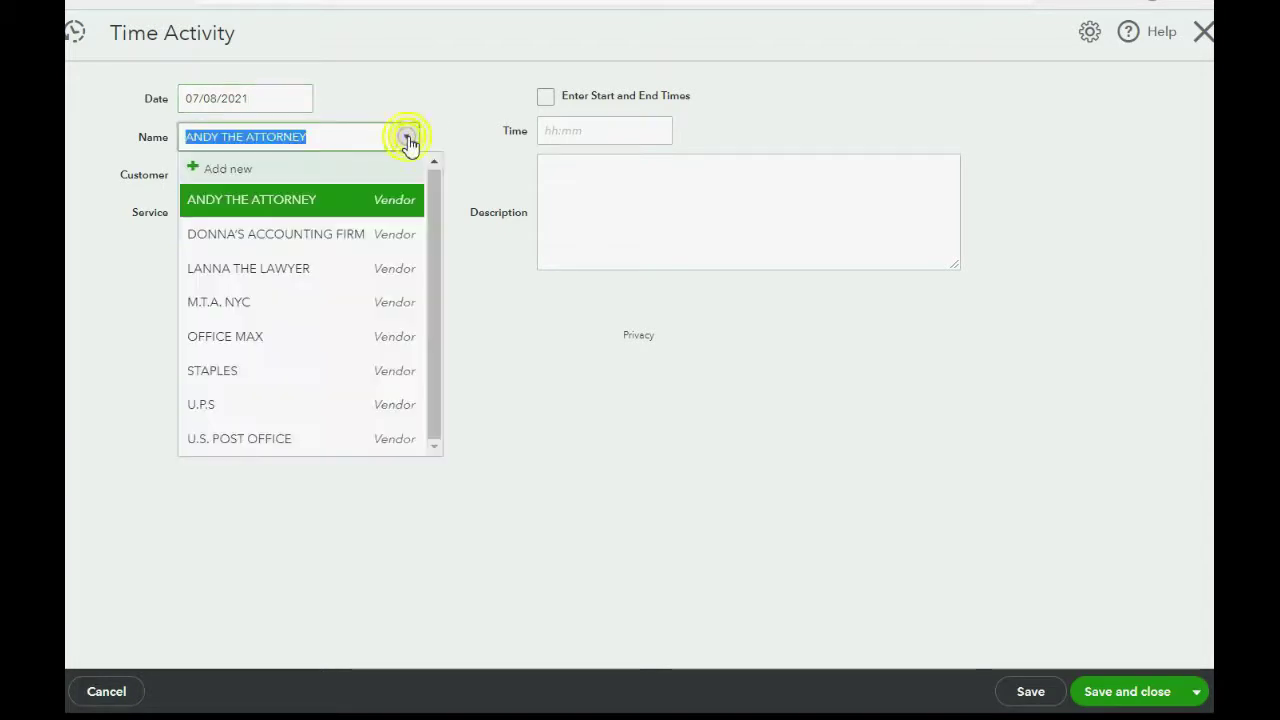
pyautogui.click(366, 266)
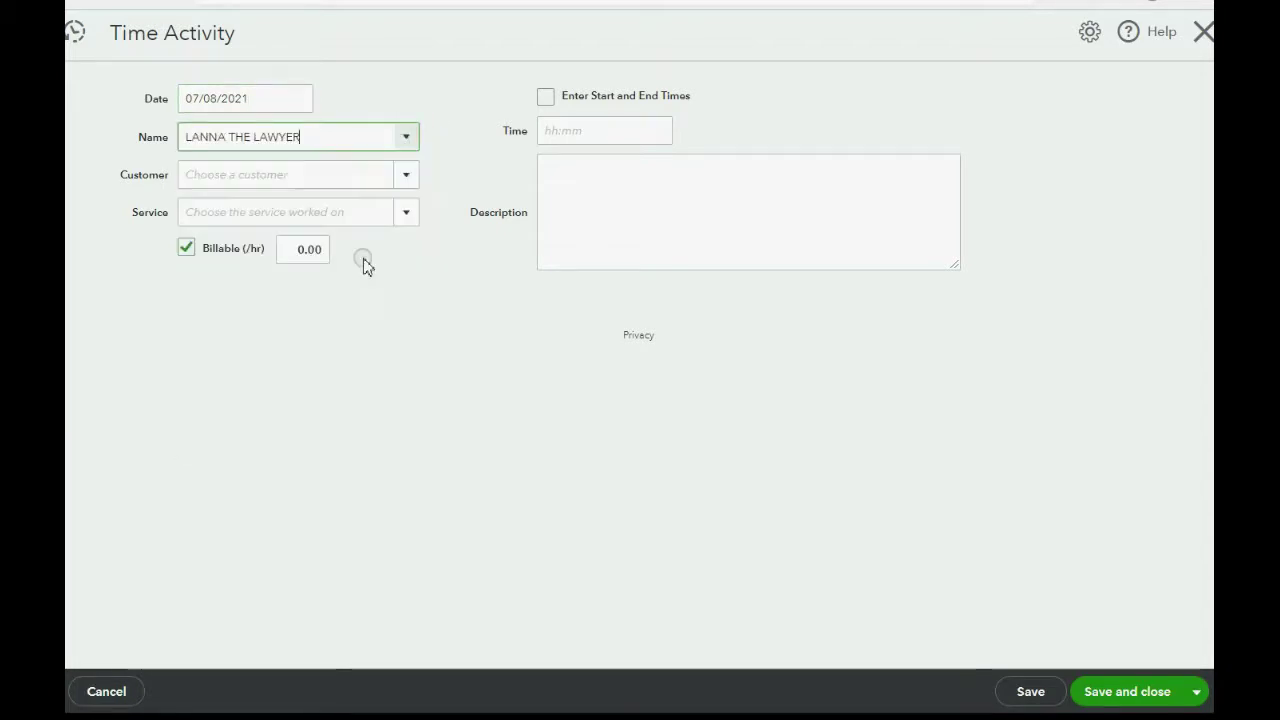
pyautogui.click(410, 175)
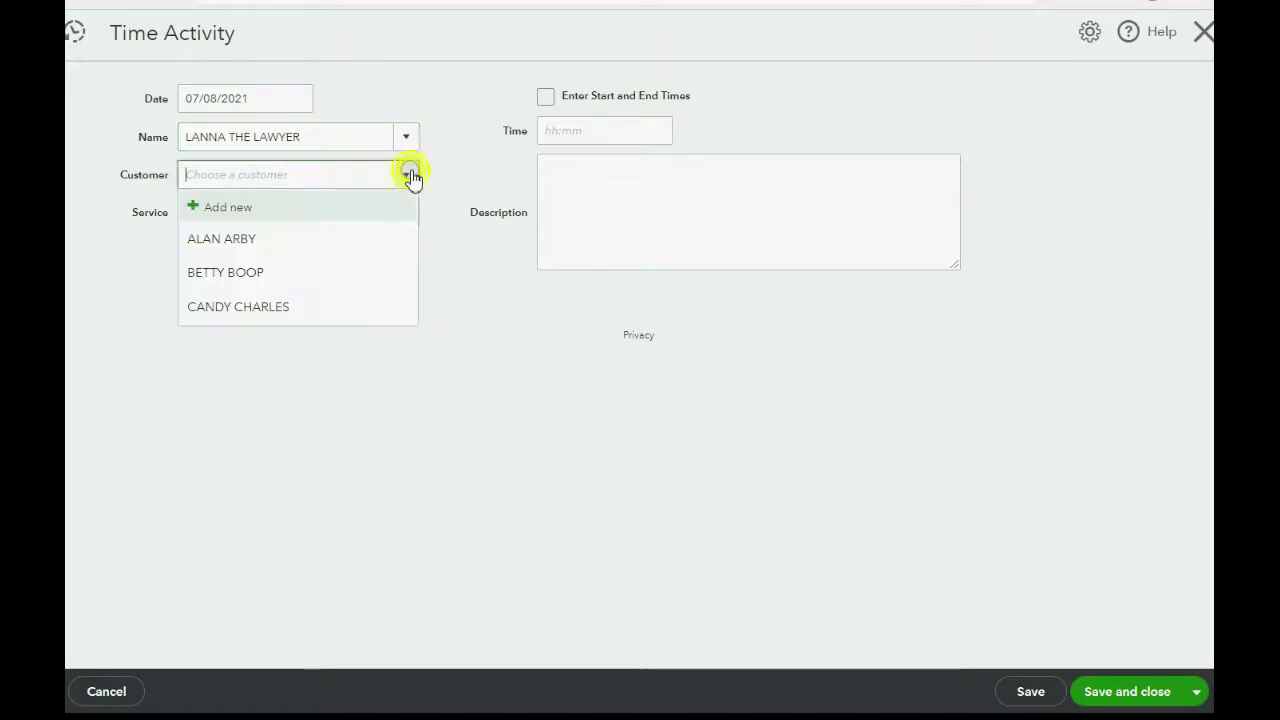
pyautogui.click(321, 240)
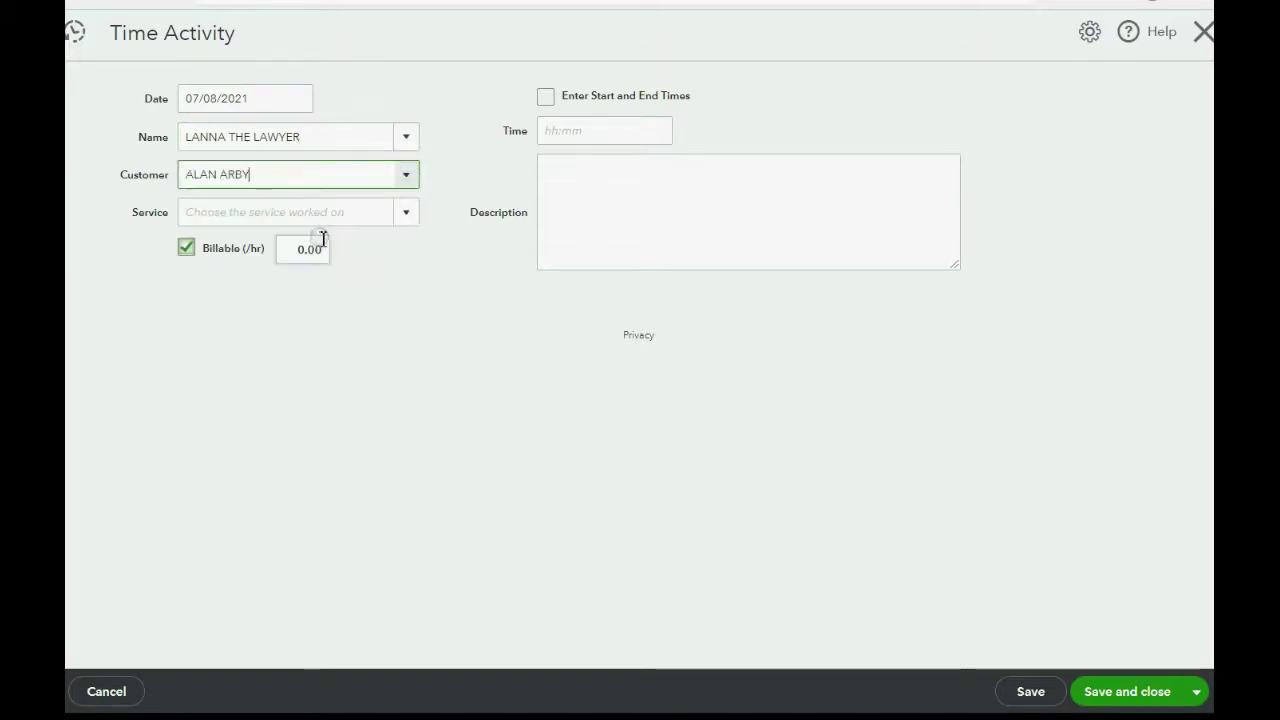
pyautogui.click(402, 217)
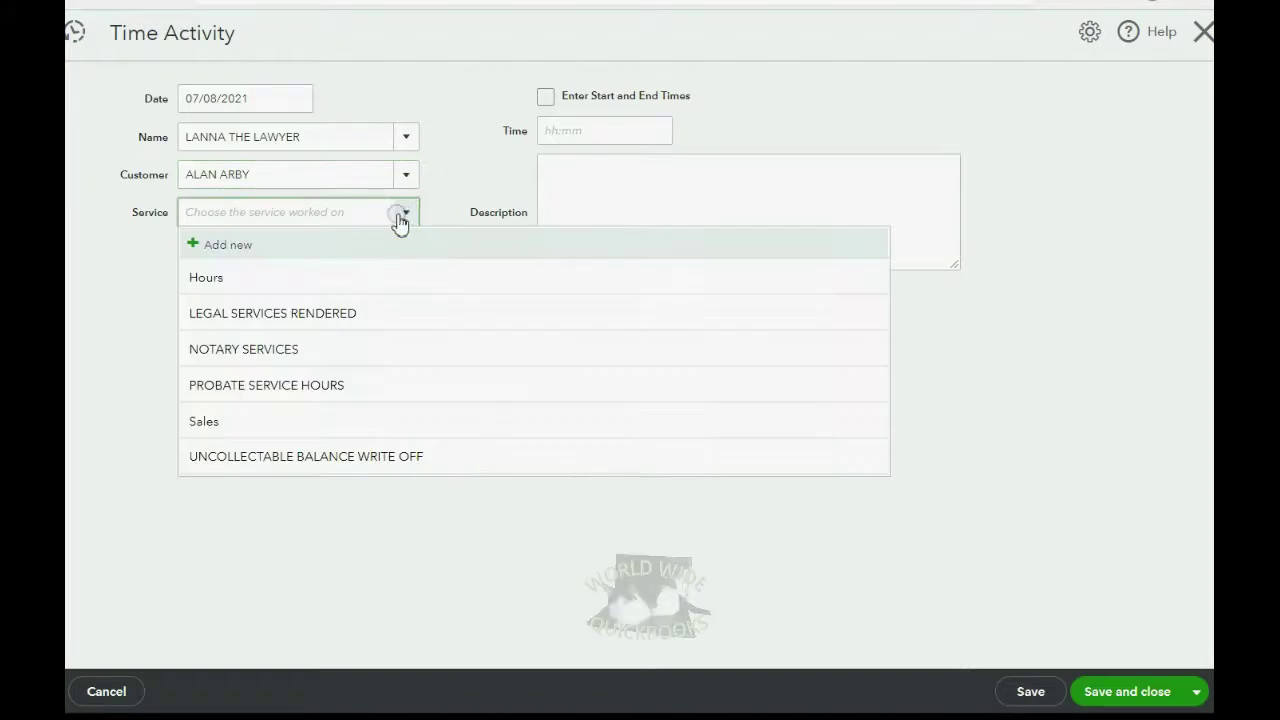
pyautogui.click(352, 385)
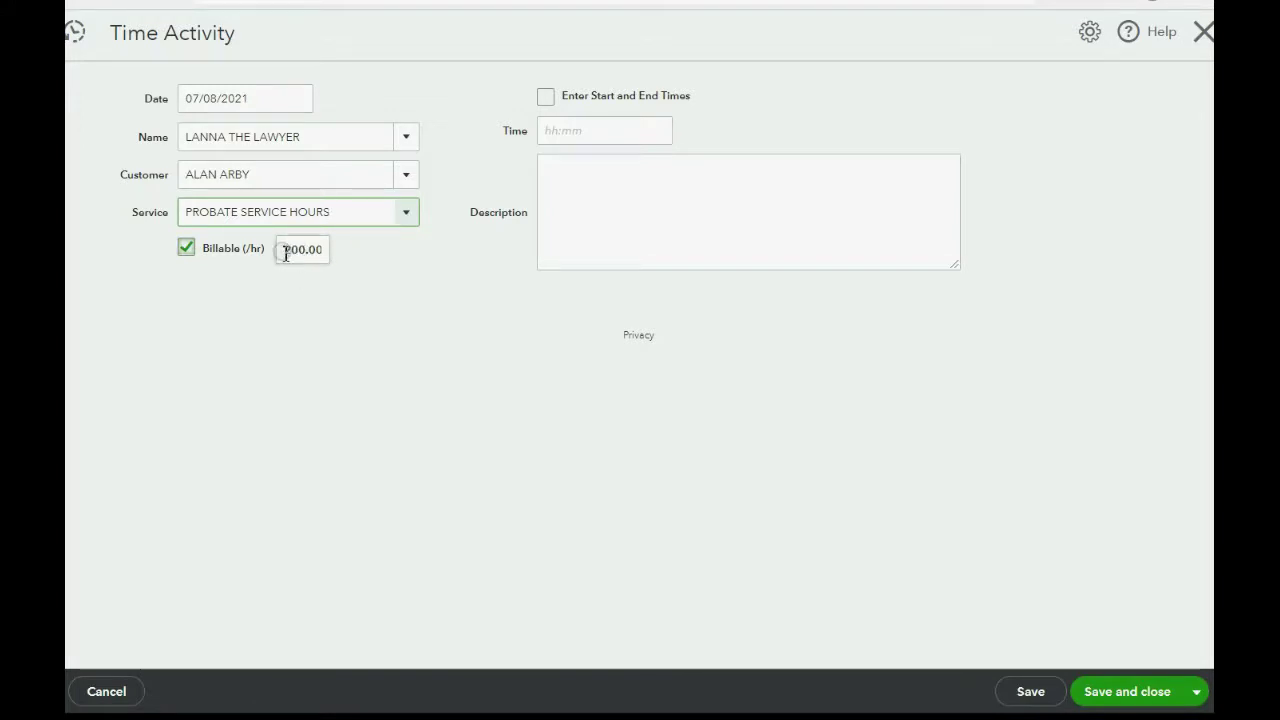
# Keep the activity billable at its hourly rate and enter 6:00 as the time worked
pyautogui.moveTo(286, 250); pyautogui.dragTo(323, 249)
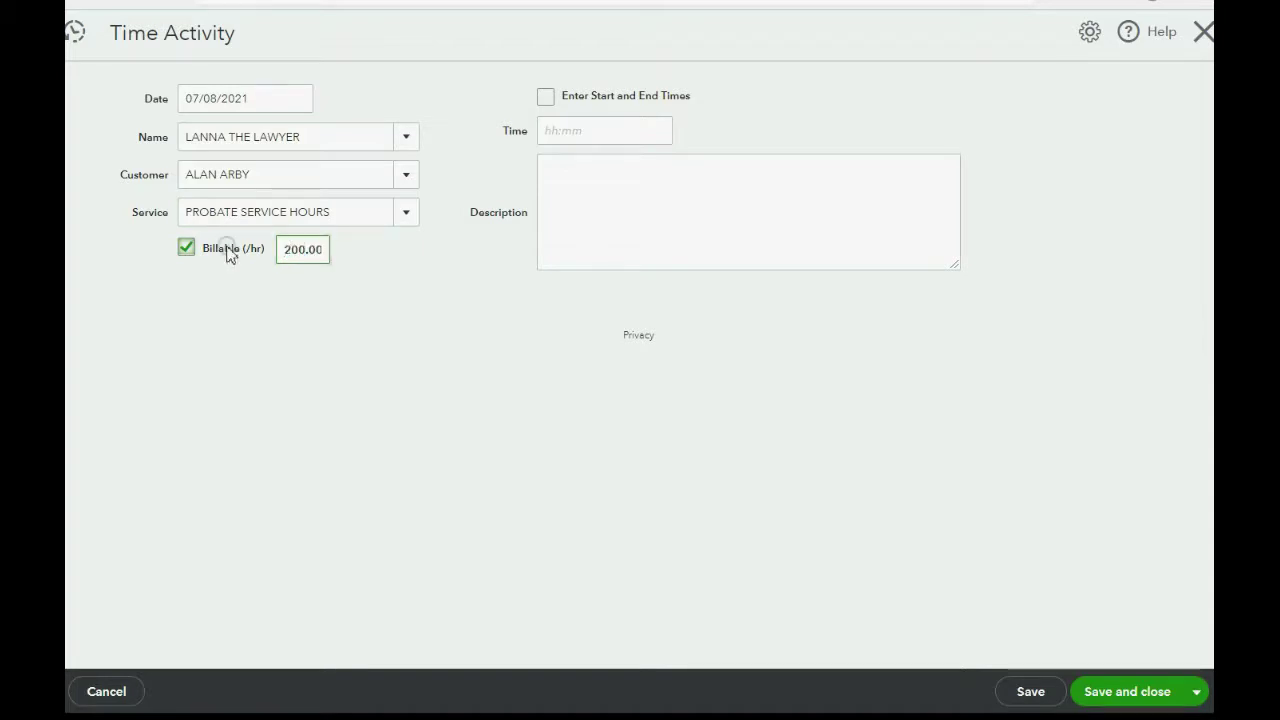
pyautogui.click(188, 248)
pyautogui.click(190, 248)
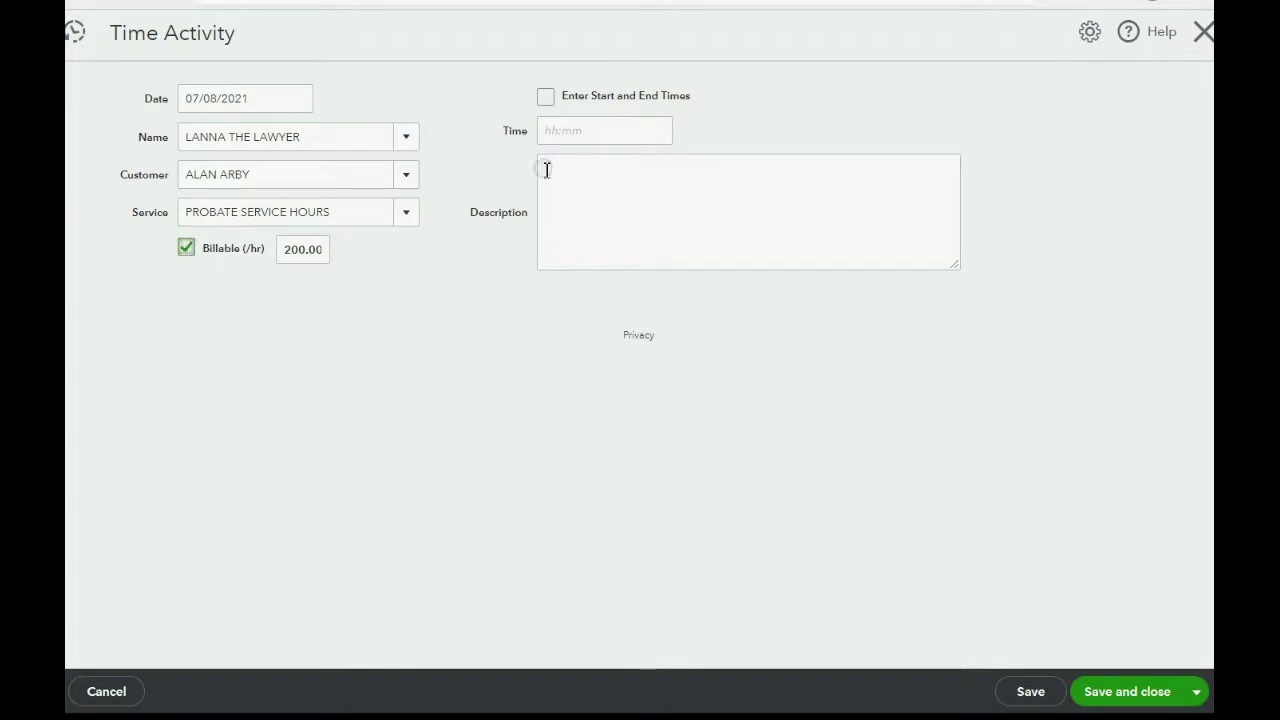
pyautogui.click(573, 131)
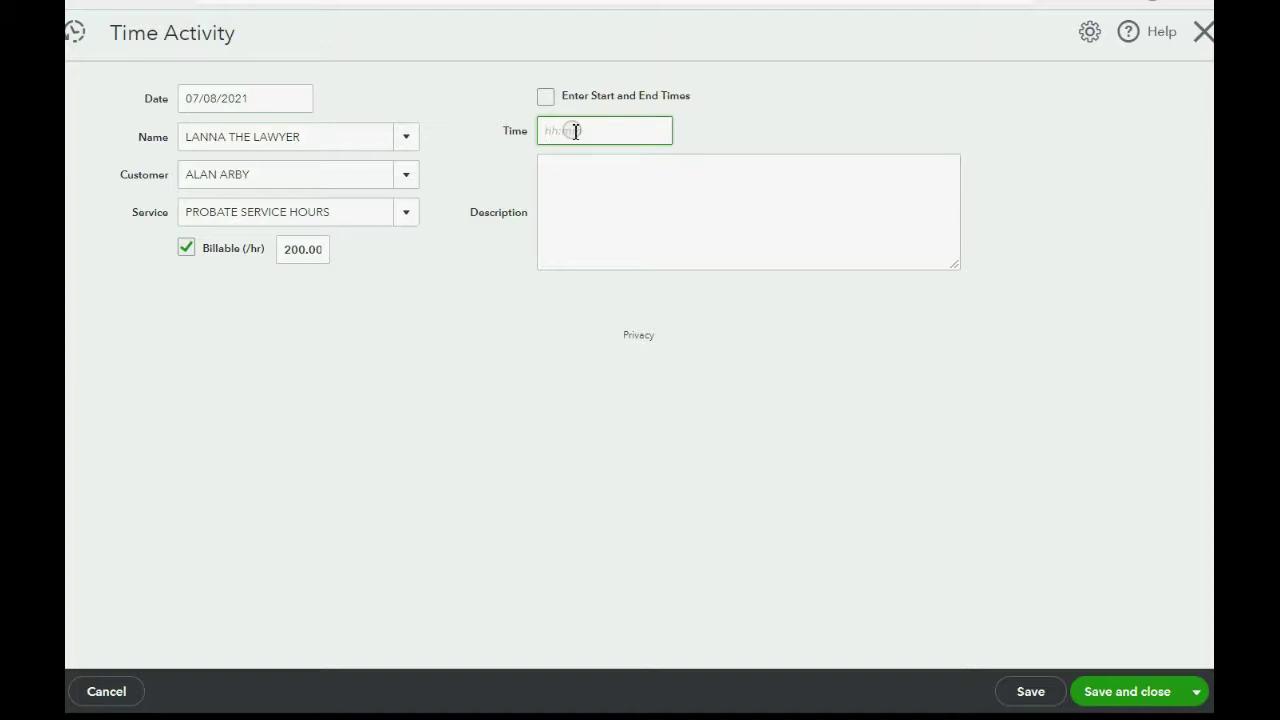
pyautogui.press('Tab')
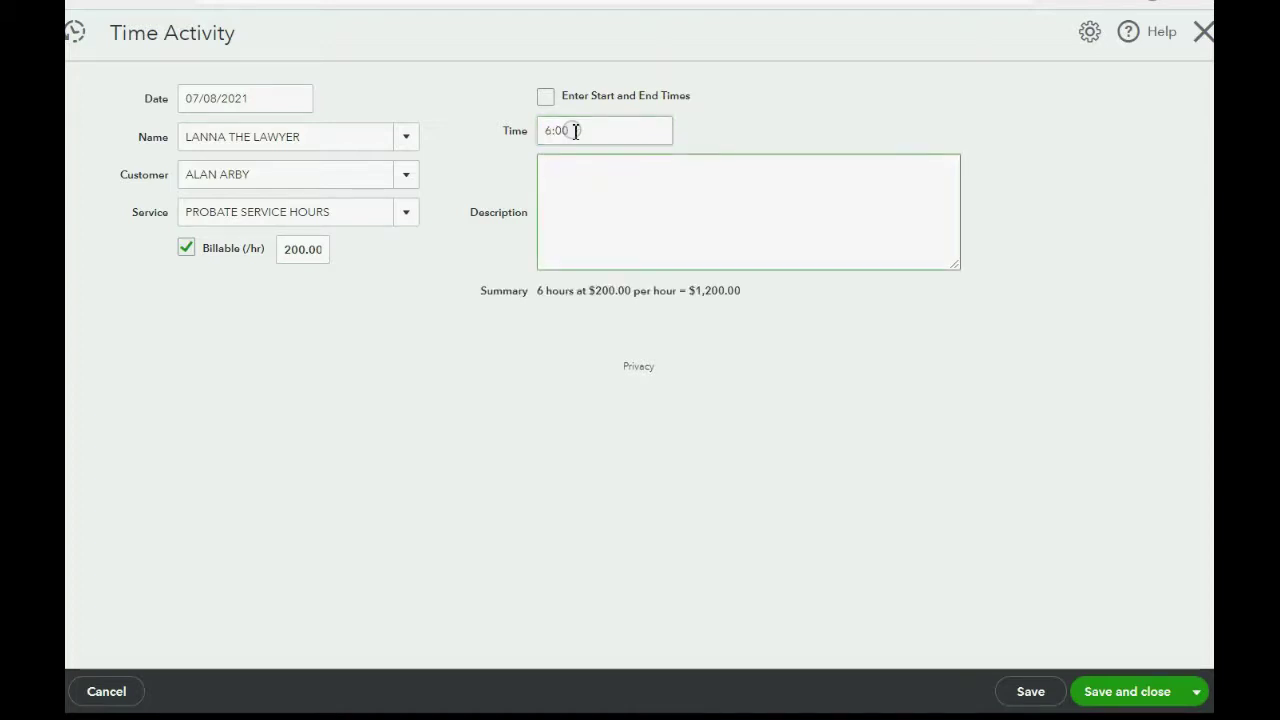
# Switch the activity to start and end times, entering 12:45 AM to 3:15 AM with a 1:30 break
pyautogui.click(547, 96)
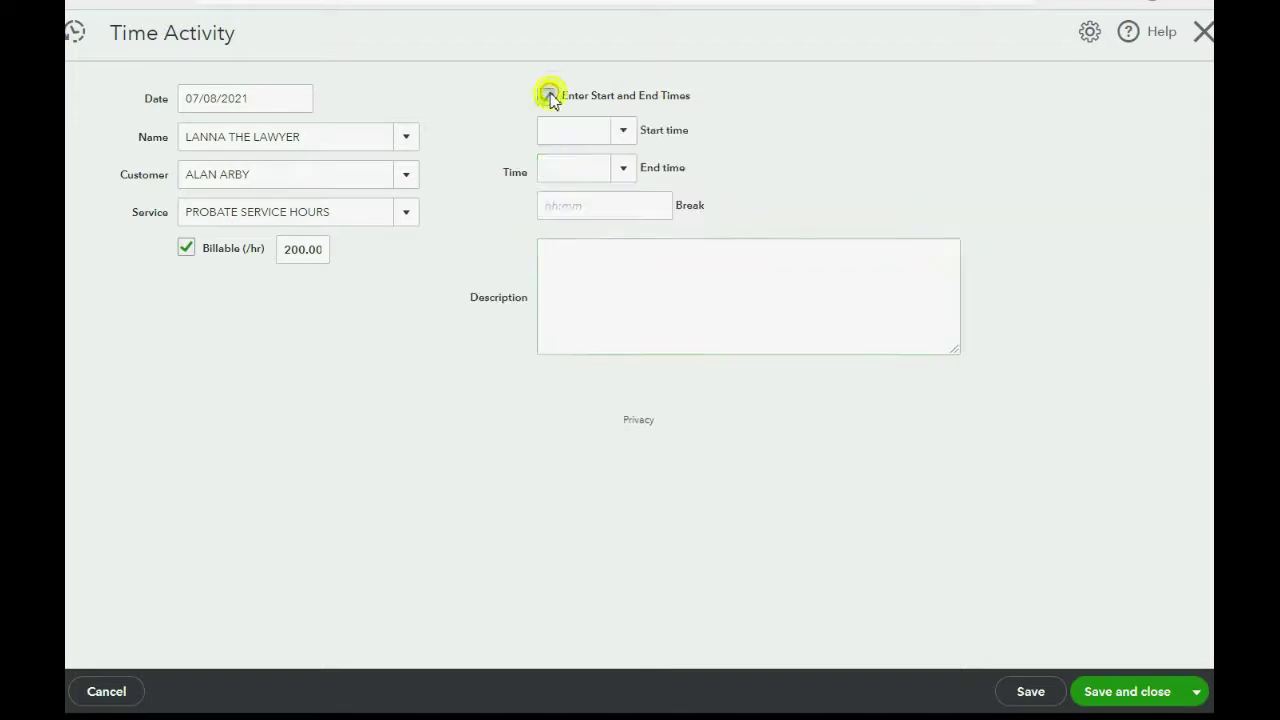
pyautogui.click(622, 131)
pyautogui.click(586, 197)
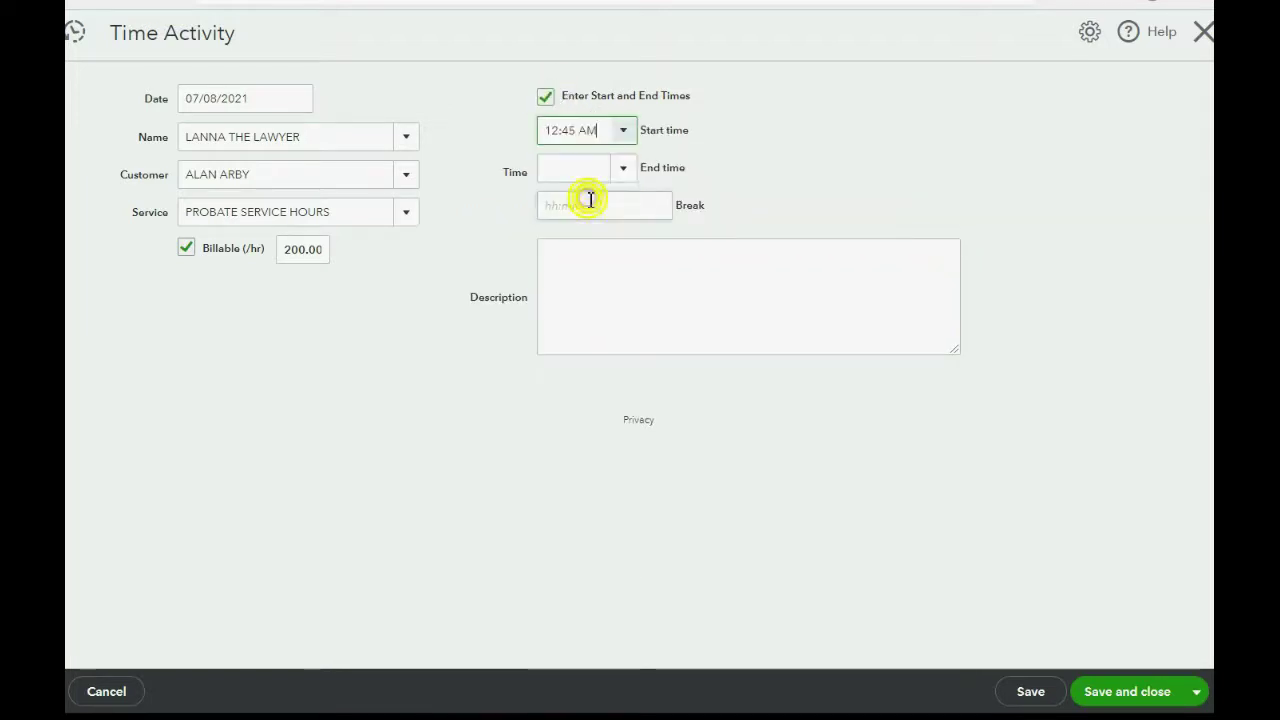
pyautogui.click(622, 170)
pyautogui.click(583, 403)
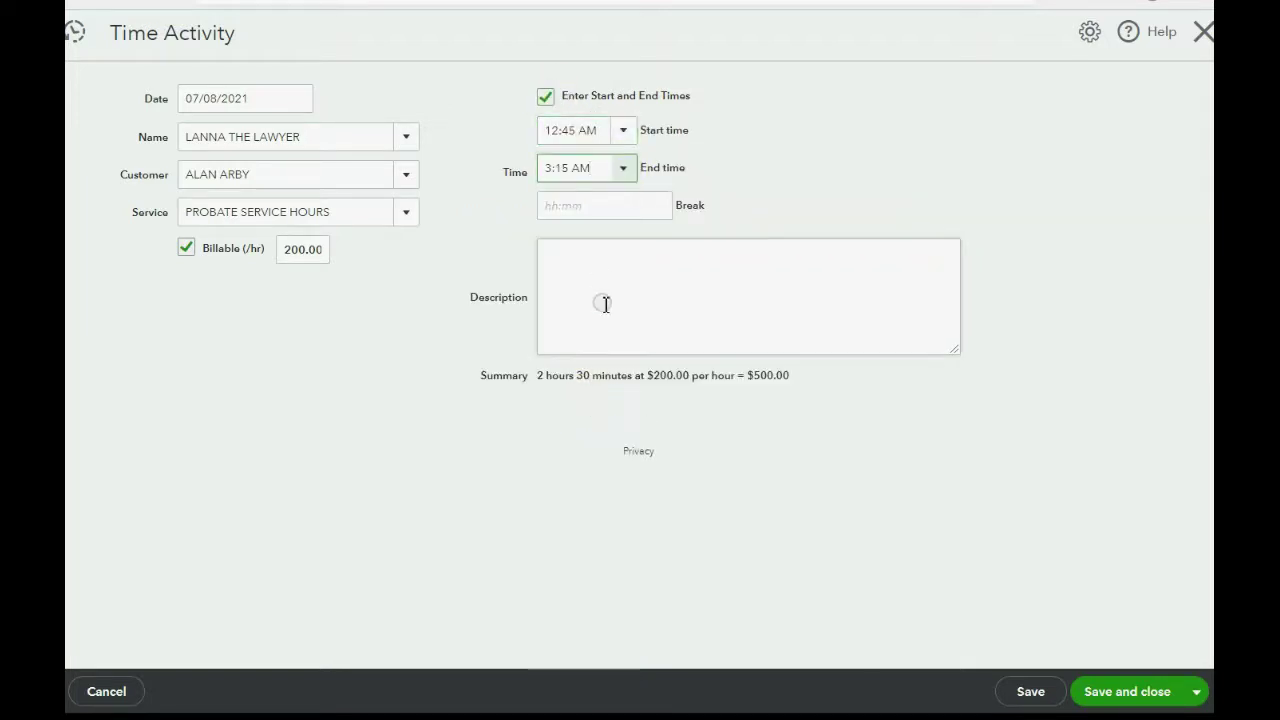
pyautogui.click(610, 208)
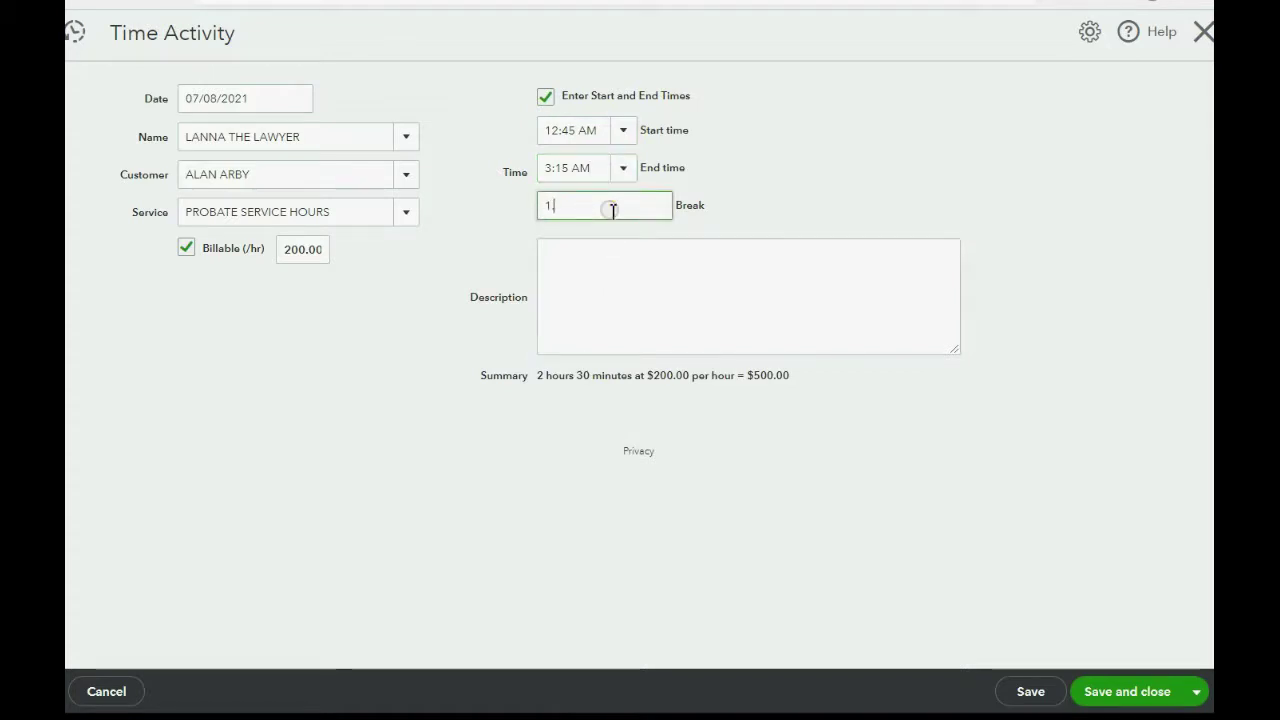
pyautogui.write('1.5')
pyautogui.press('Tab')
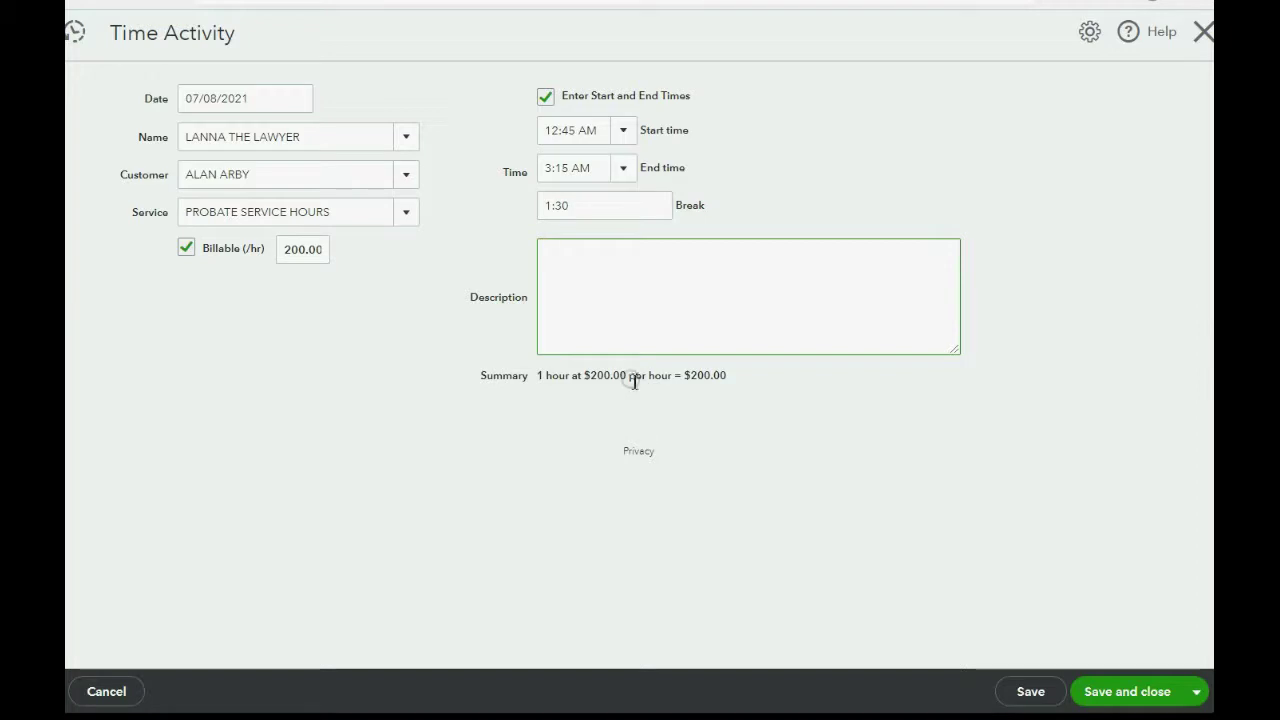
# Turn off start and end times, set the time worked to 6:00, and save and close the activity
pyautogui.click(546, 98)
pyautogui.moveTo(571, 129); pyautogui.dragTo(540, 133)
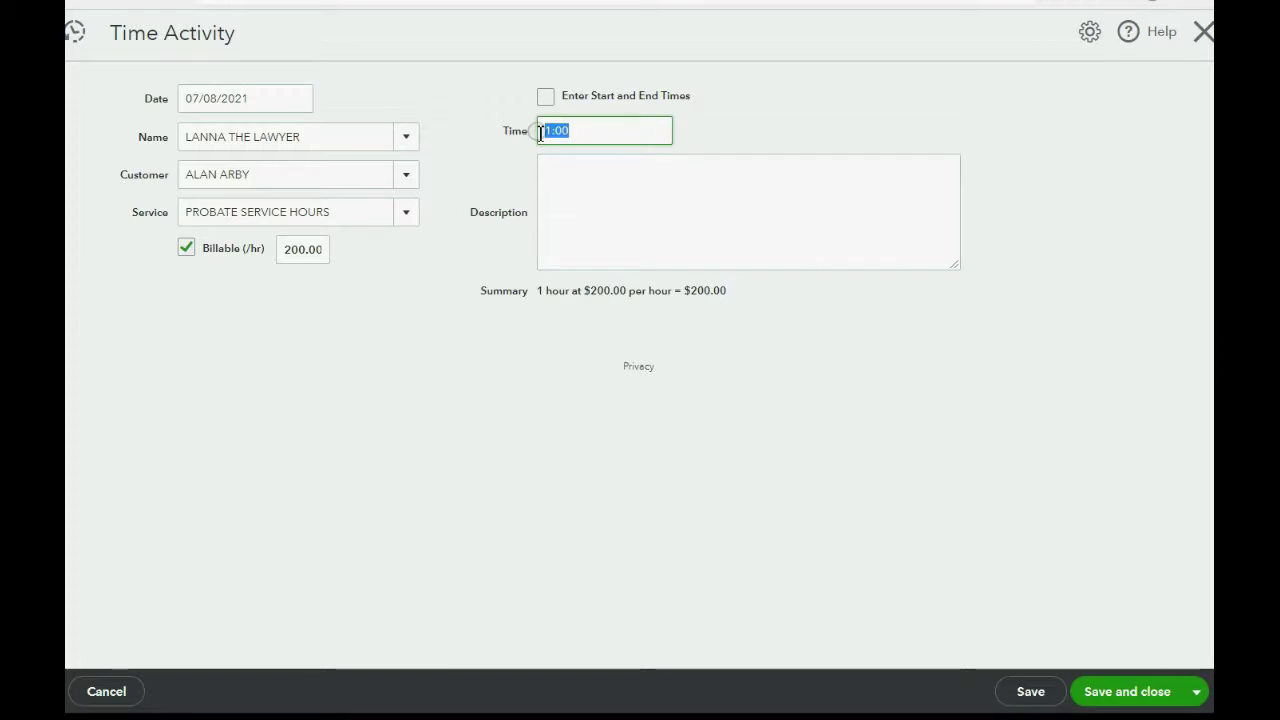
pyautogui.press('Tab')
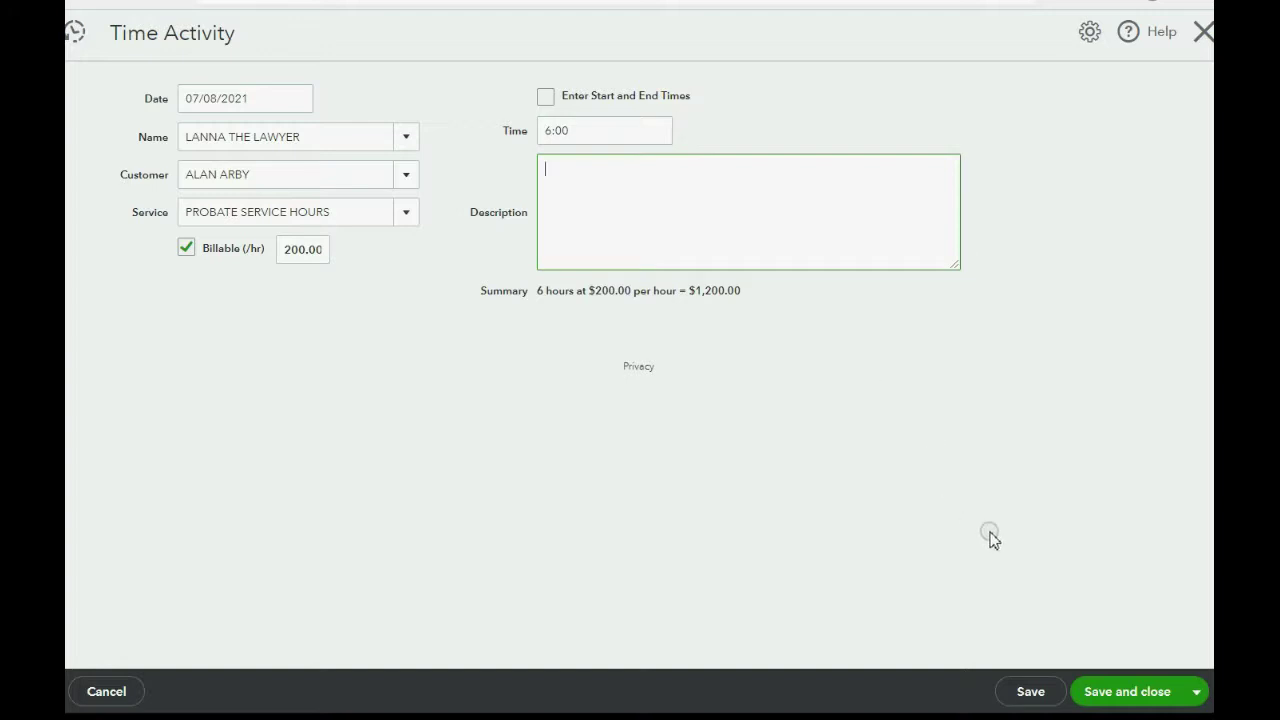
pyautogui.click(1112, 692)
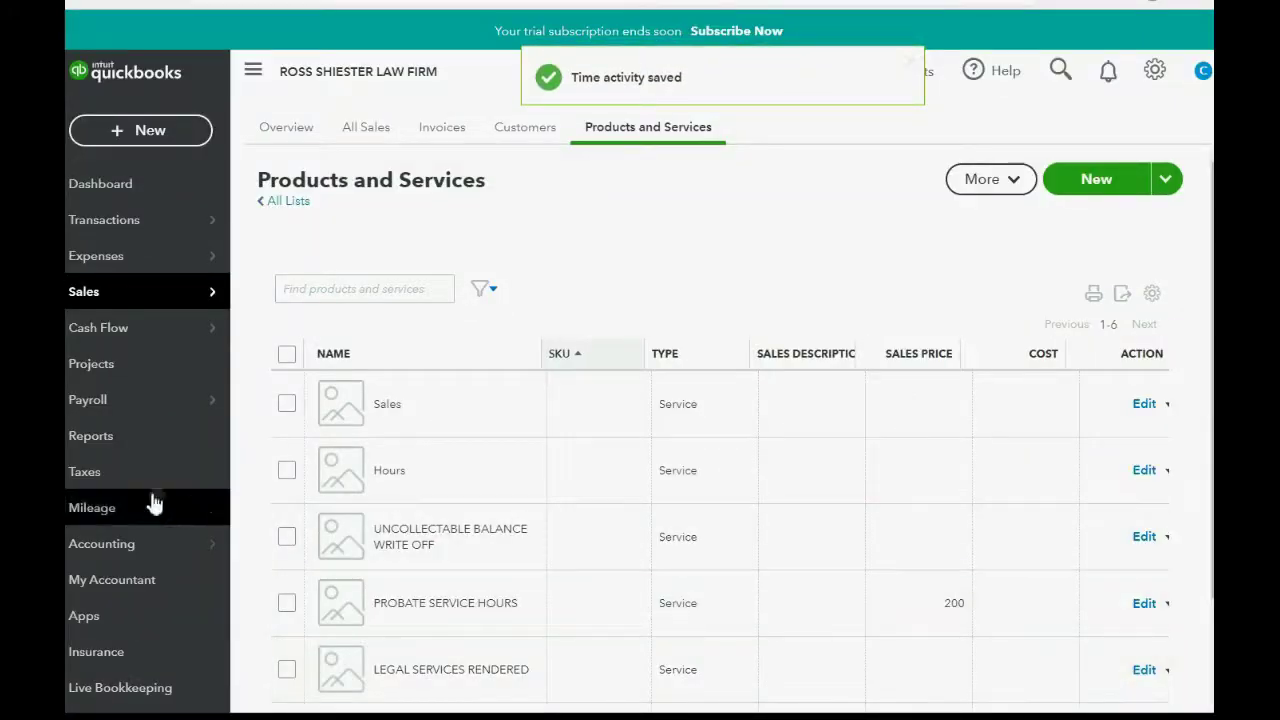
# Open the custom Unbilled Time report to review the customer's unbilled hours
pyautogui.click(109, 440)
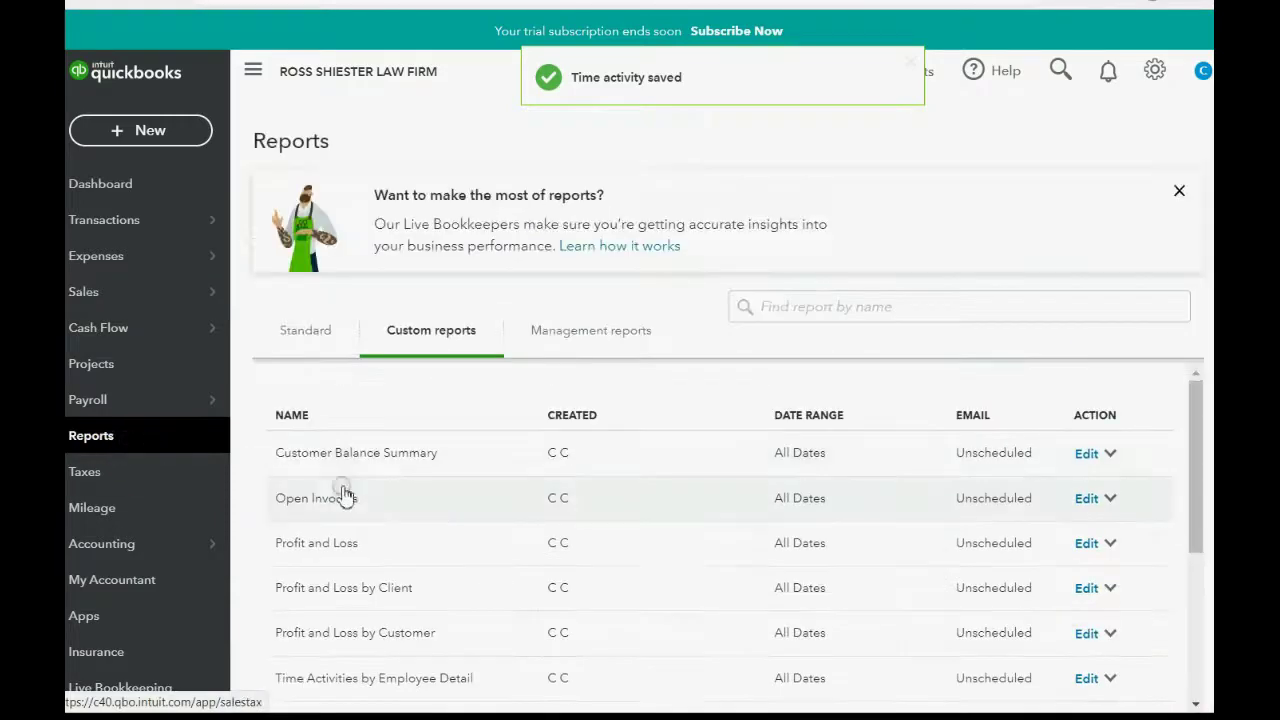
pyautogui.scroll(-5, 406, 506)
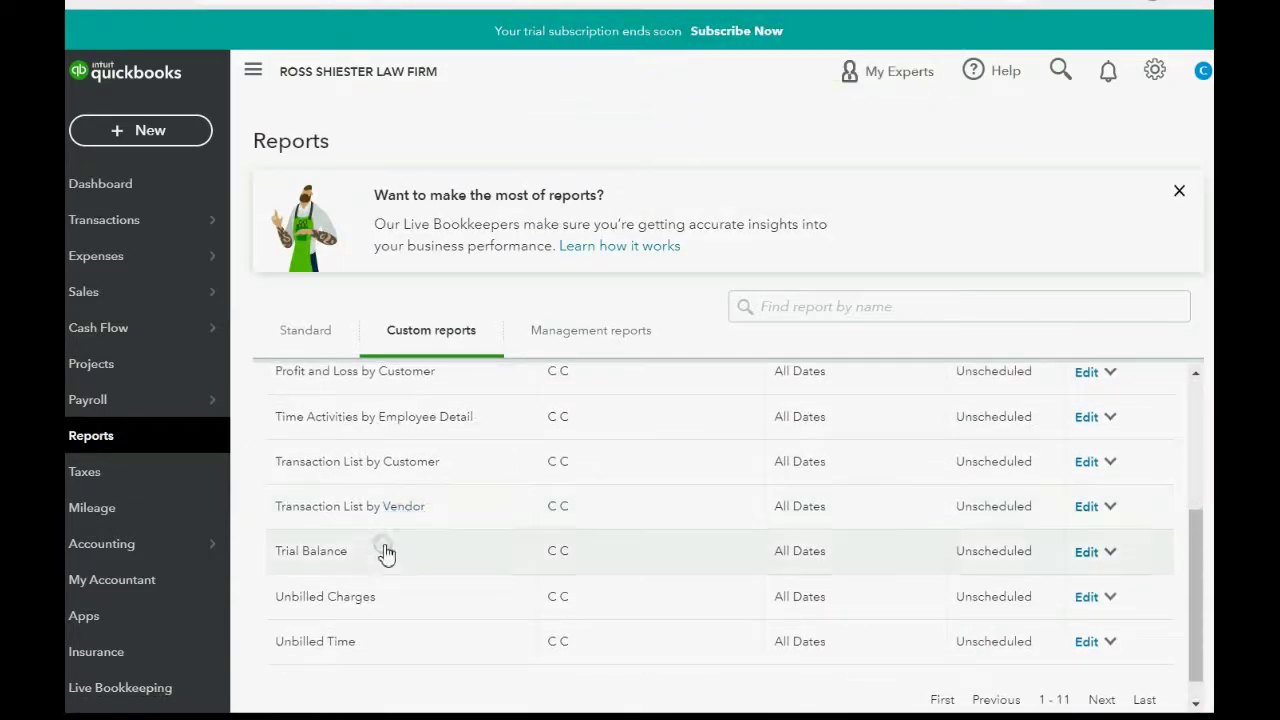
pyautogui.click(338, 642)
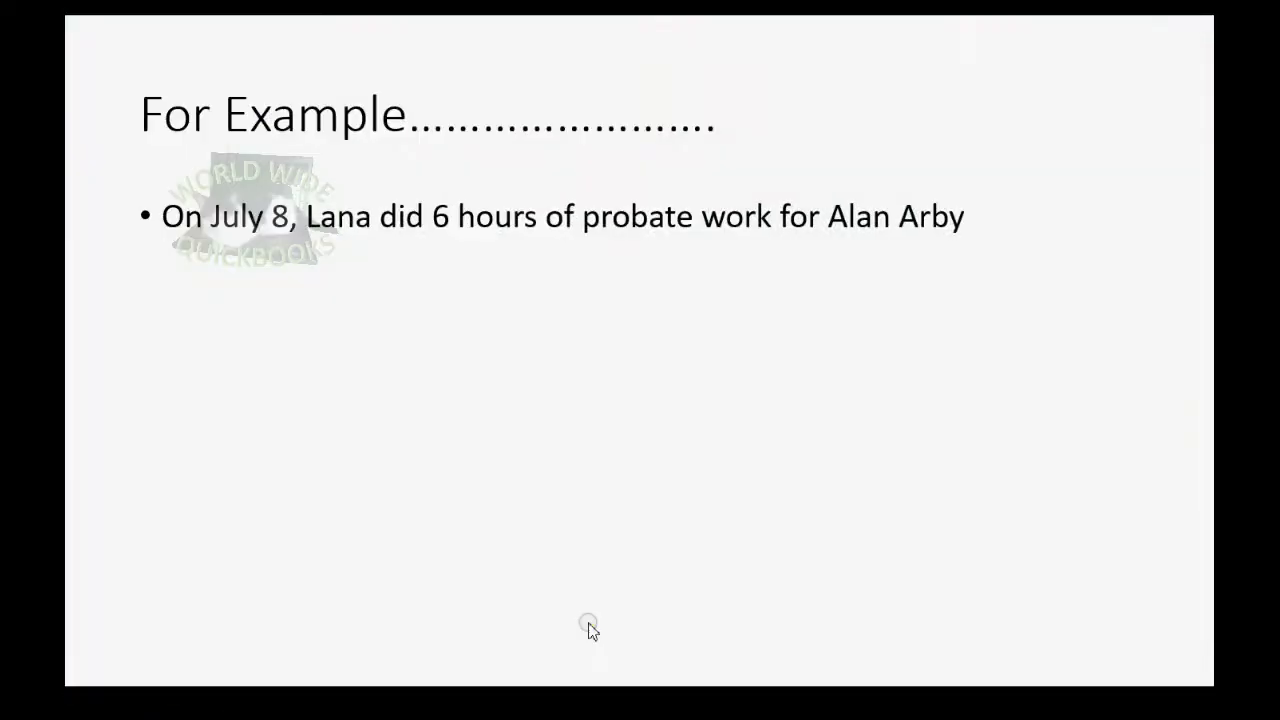
pyautogui.click(590, 628)
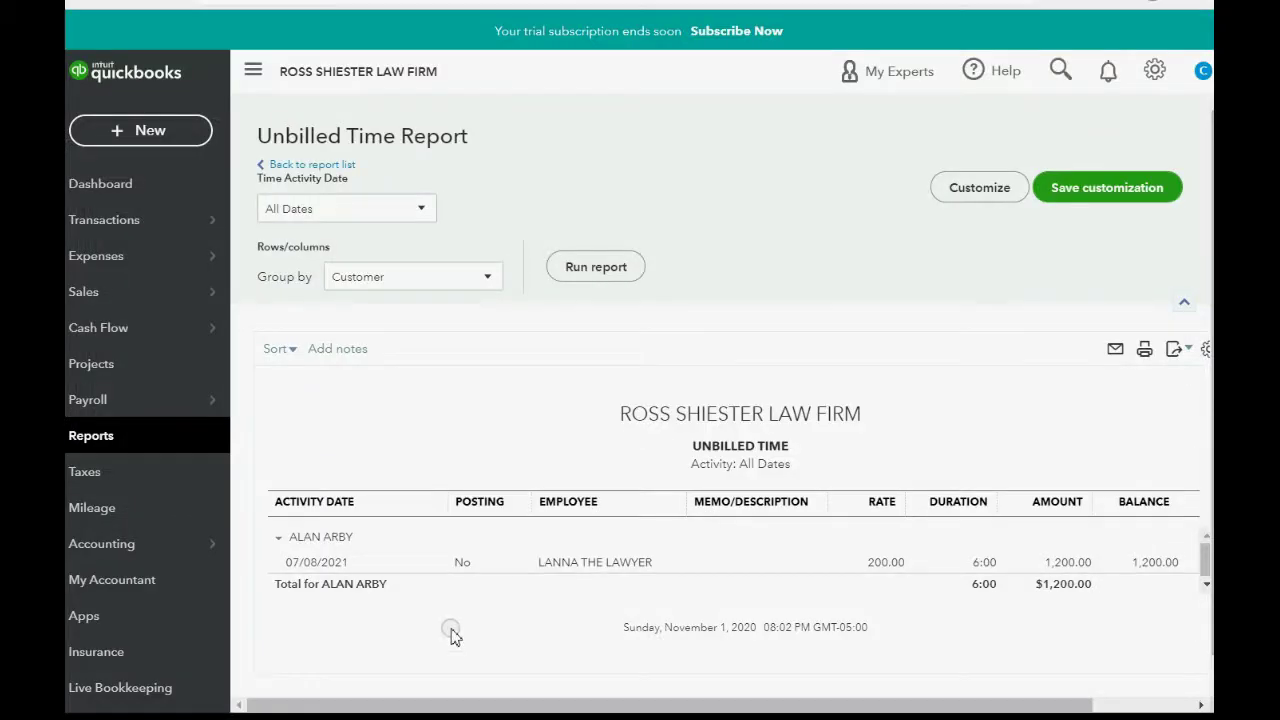
# Start a new customer invoice and set its invoice date to 07/12/2021
pyautogui.click(128, 132)
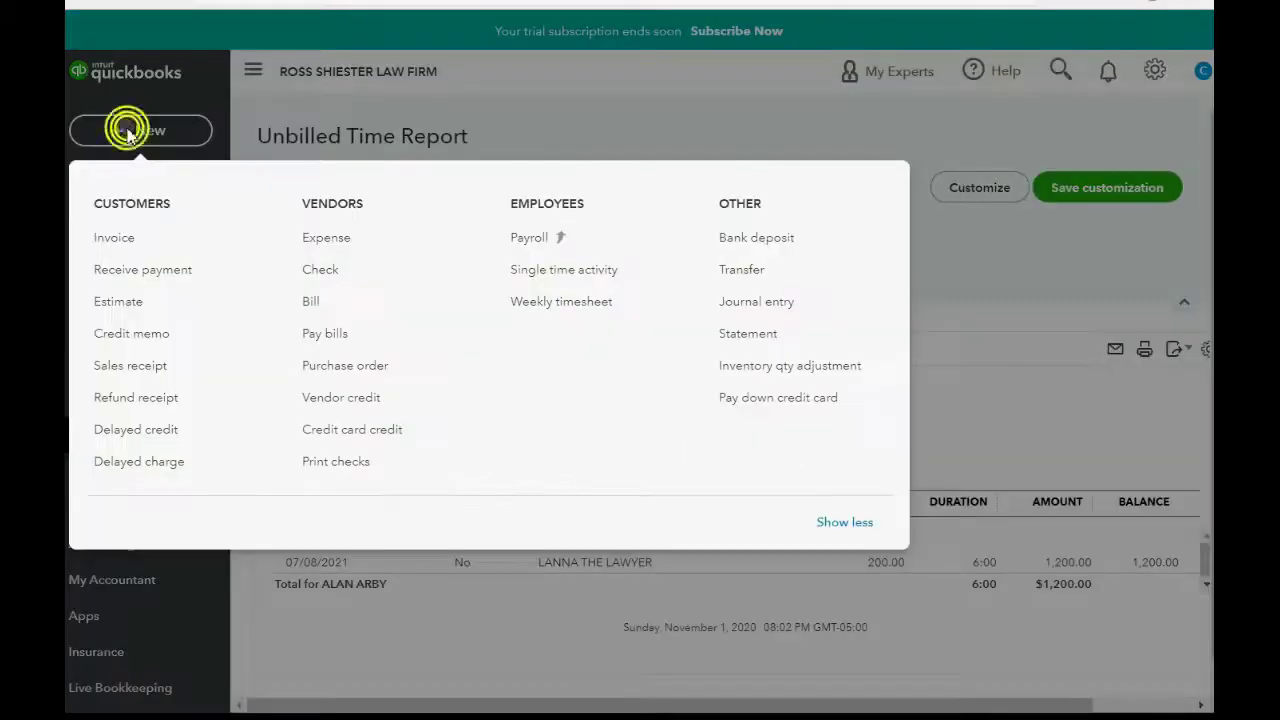
pyautogui.click(100, 240)
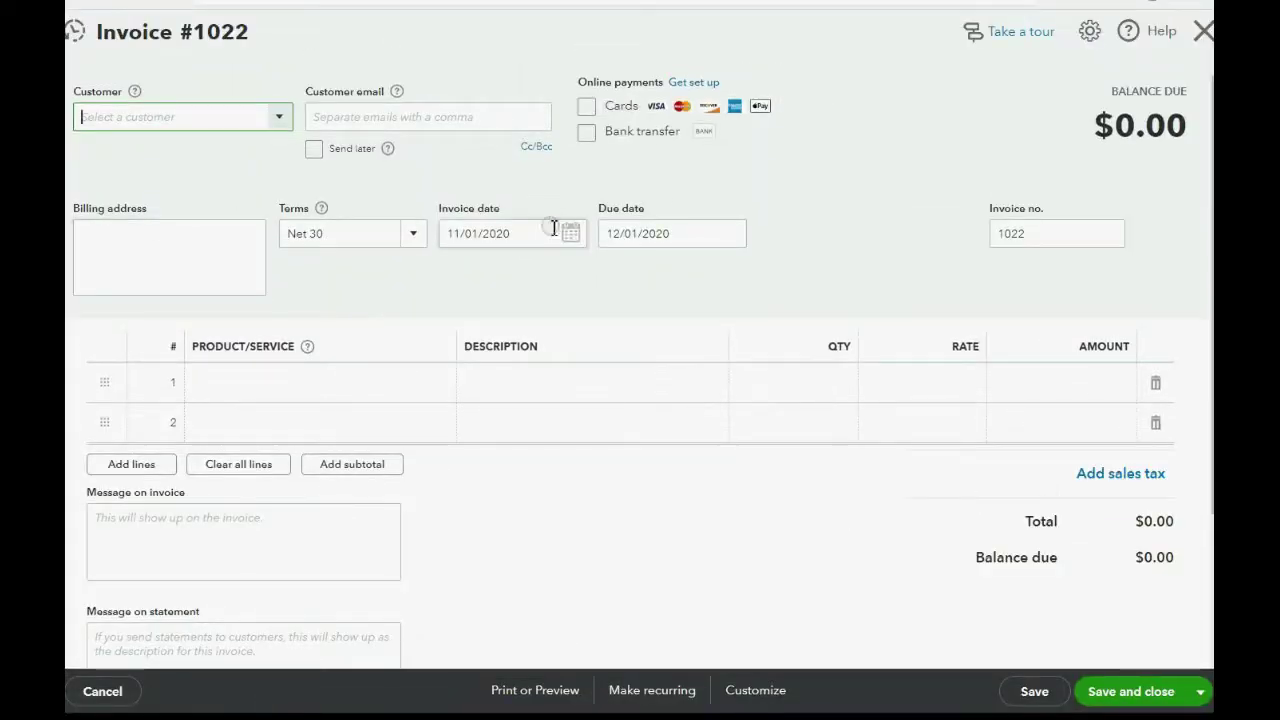
pyautogui.click(571, 234)
pyautogui.click(609, 279)
pyautogui.click(609, 279)
pyautogui.click(609, 279)
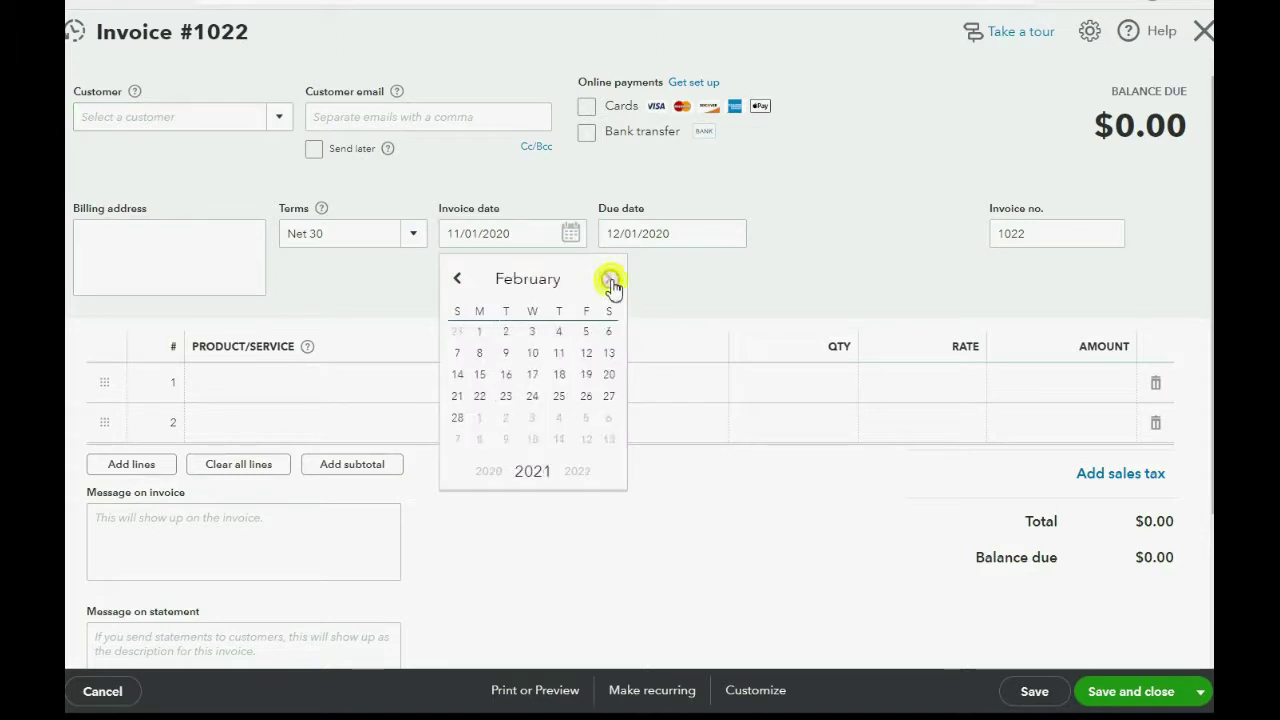
pyautogui.click(609, 279)
pyautogui.click(609, 279)
pyautogui.click(609, 279)
pyautogui.click(609, 279)
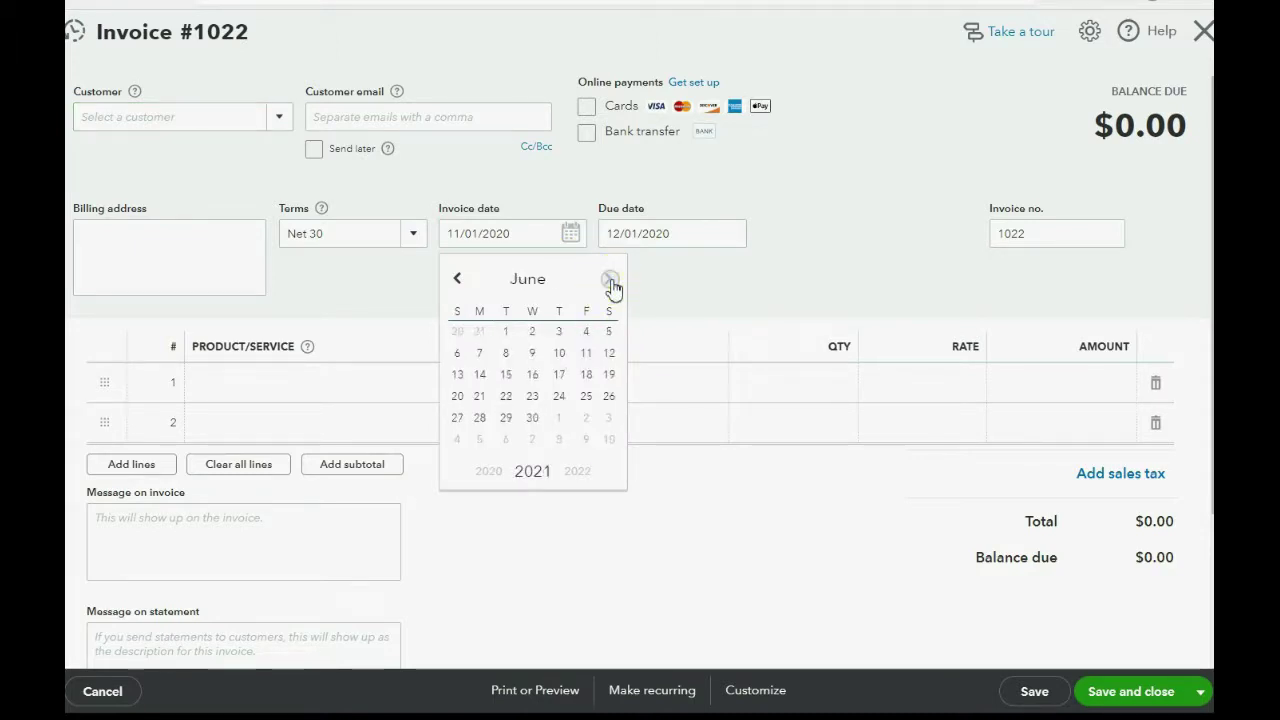
pyautogui.click(609, 279)
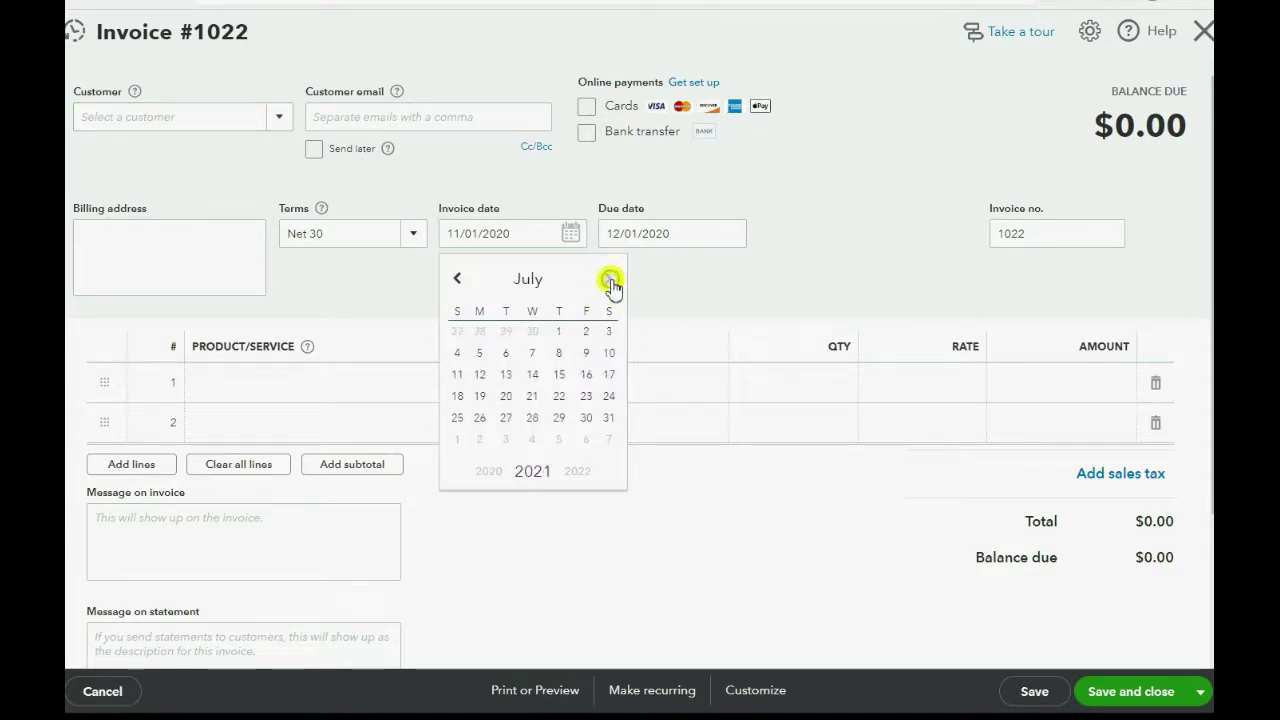
pyautogui.click(481, 378)
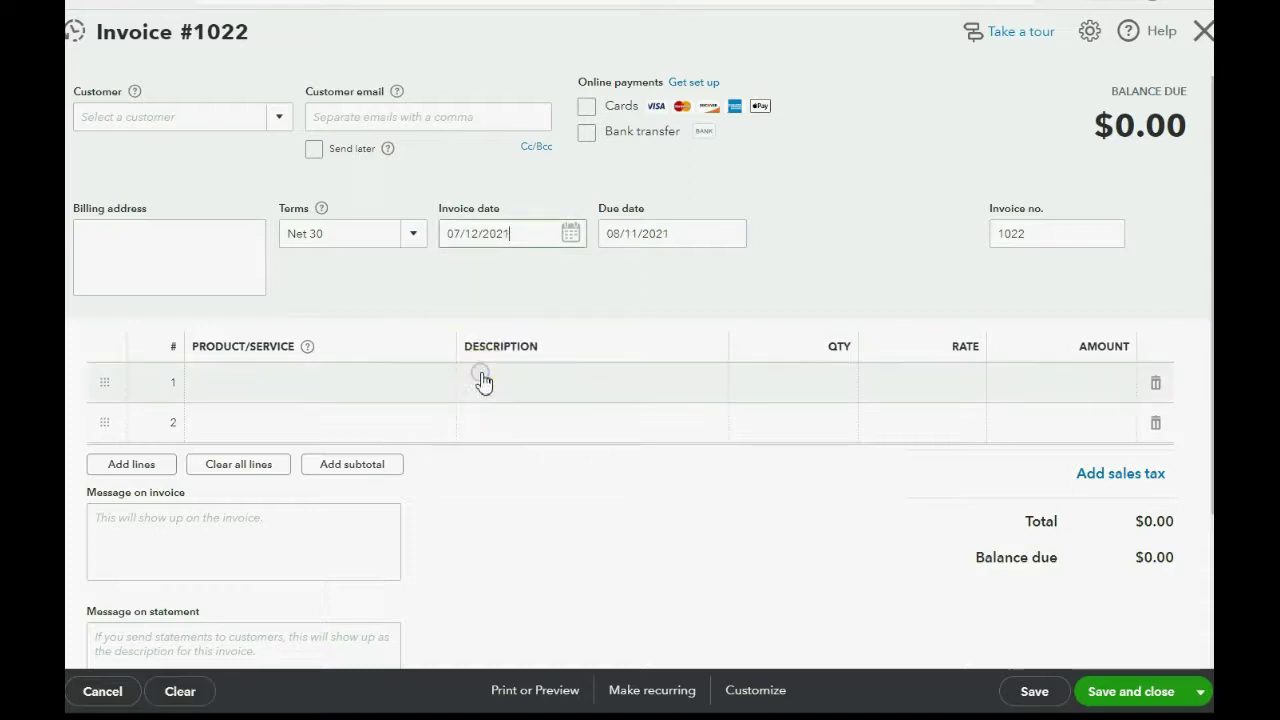
# Select the customer who received the probate work, add the July 8, 2021 billable time to the invoice, and save and close it
pyautogui.click(274, 127)
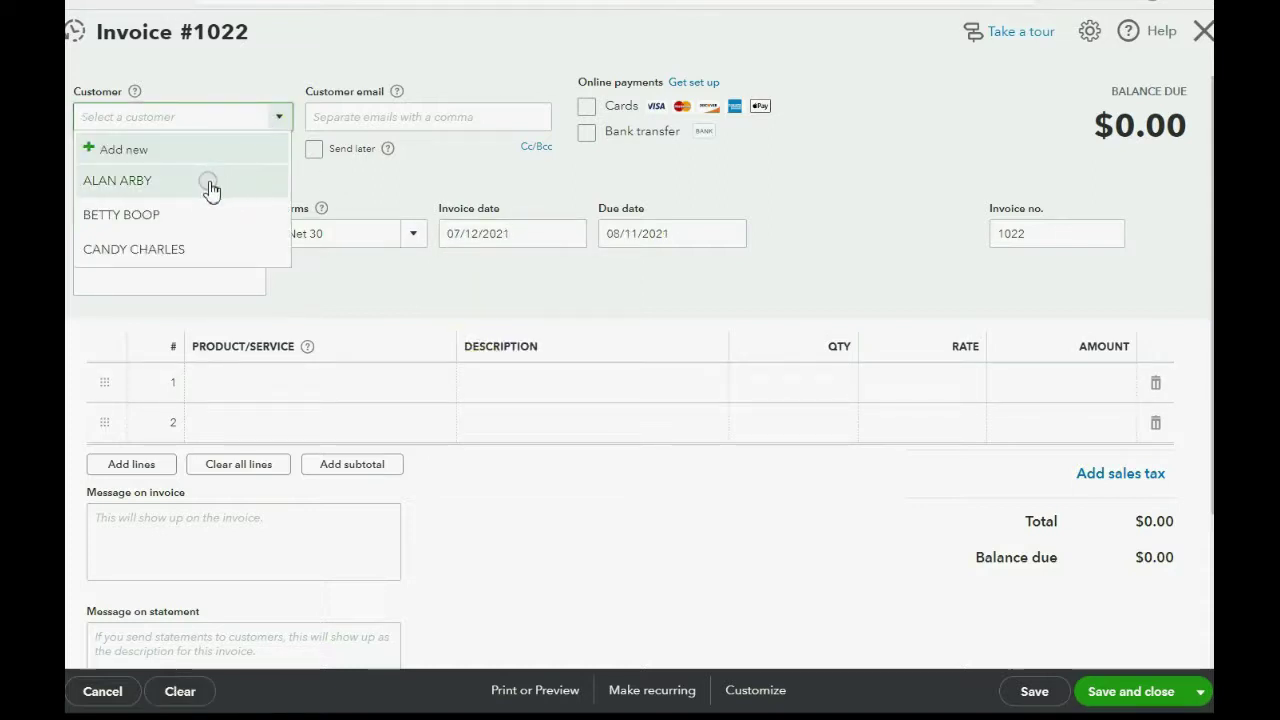
pyautogui.click(210, 186)
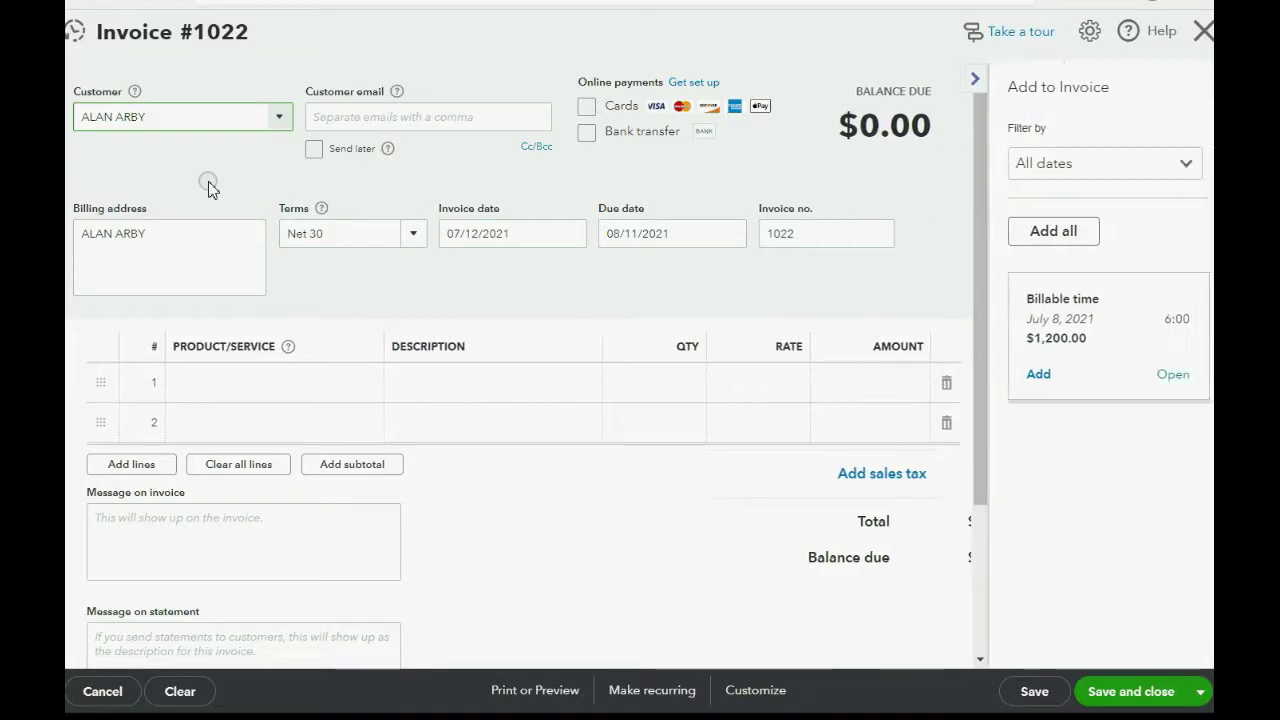
pyautogui.click(280, 120)
pyautogui.click(280, 120)
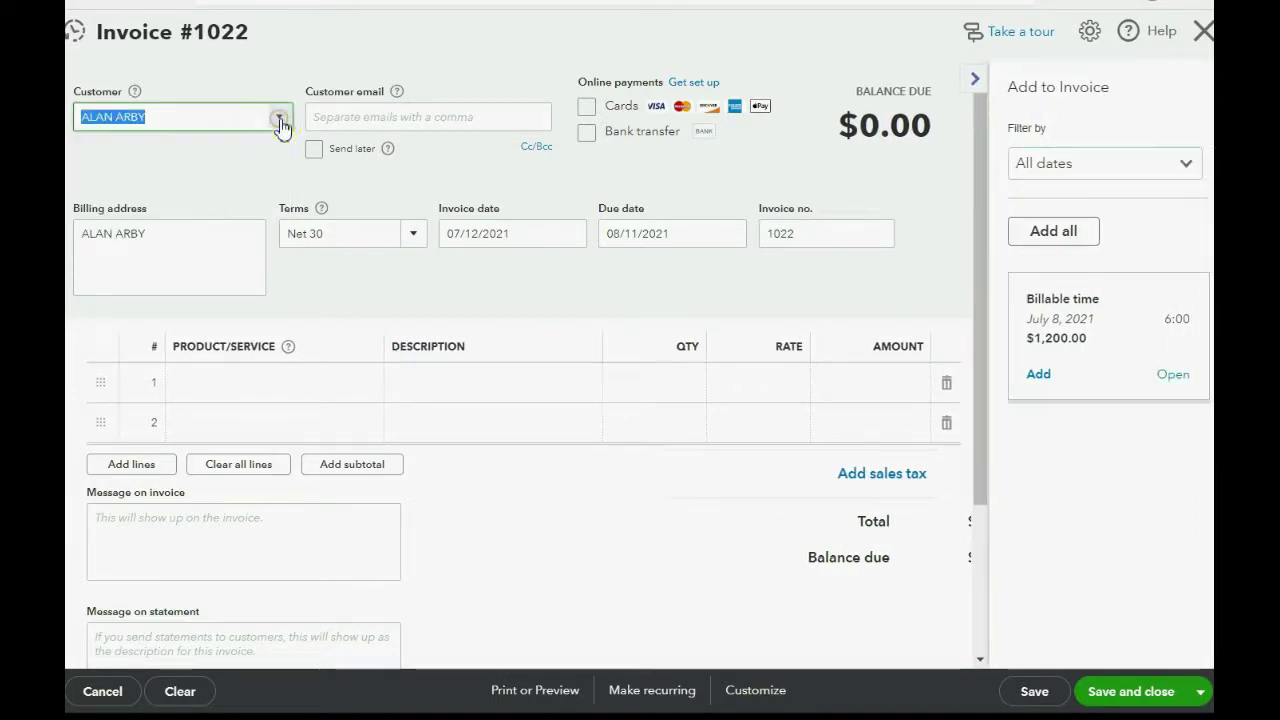
pyautogui.click(1040, 376)
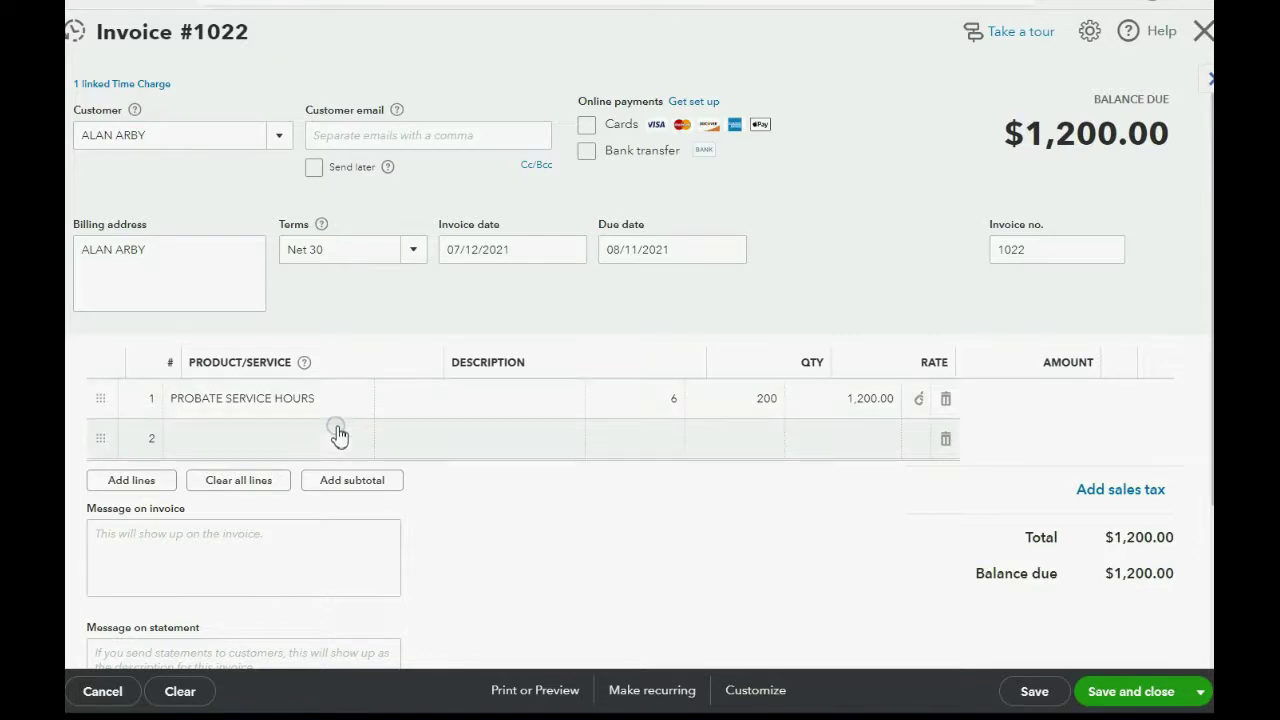
pyautogui.click(339, 440)
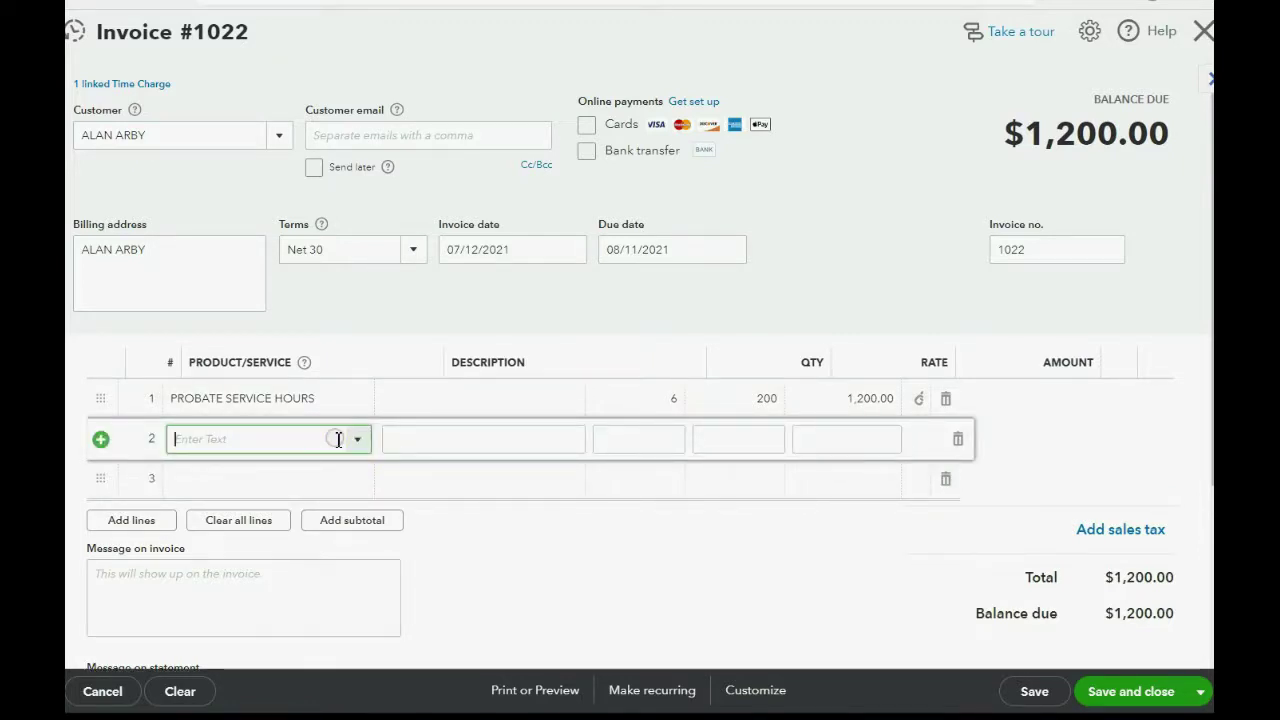
pyautogui.click(1124, 695)
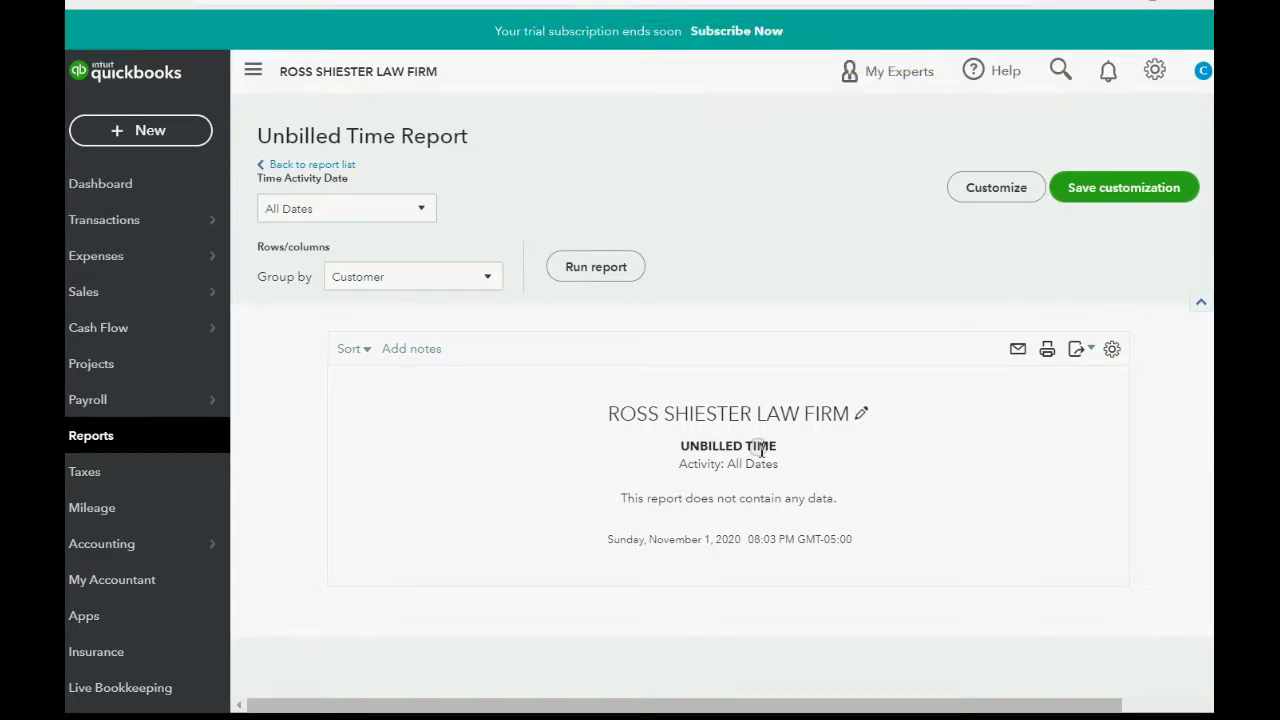
# Open the custom Profit and Loss by Client report
pyautogui.click(140, 448)
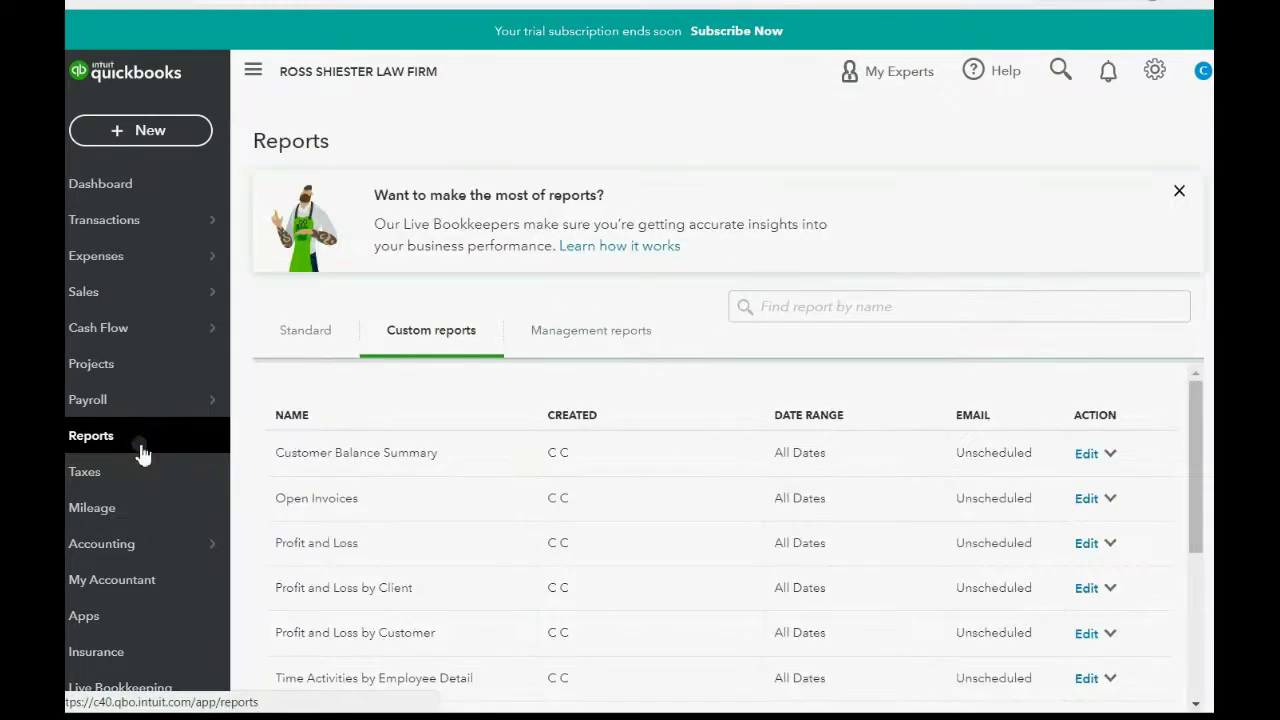
pyautogui.click(335, 594)
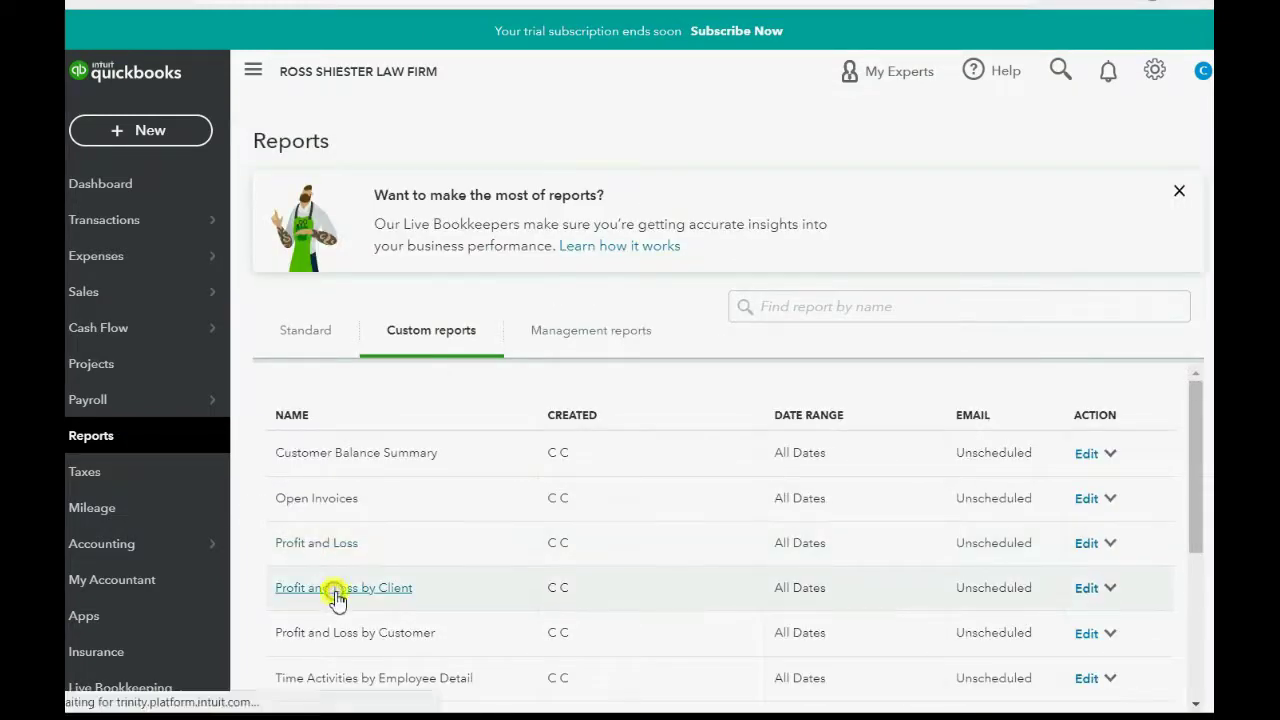